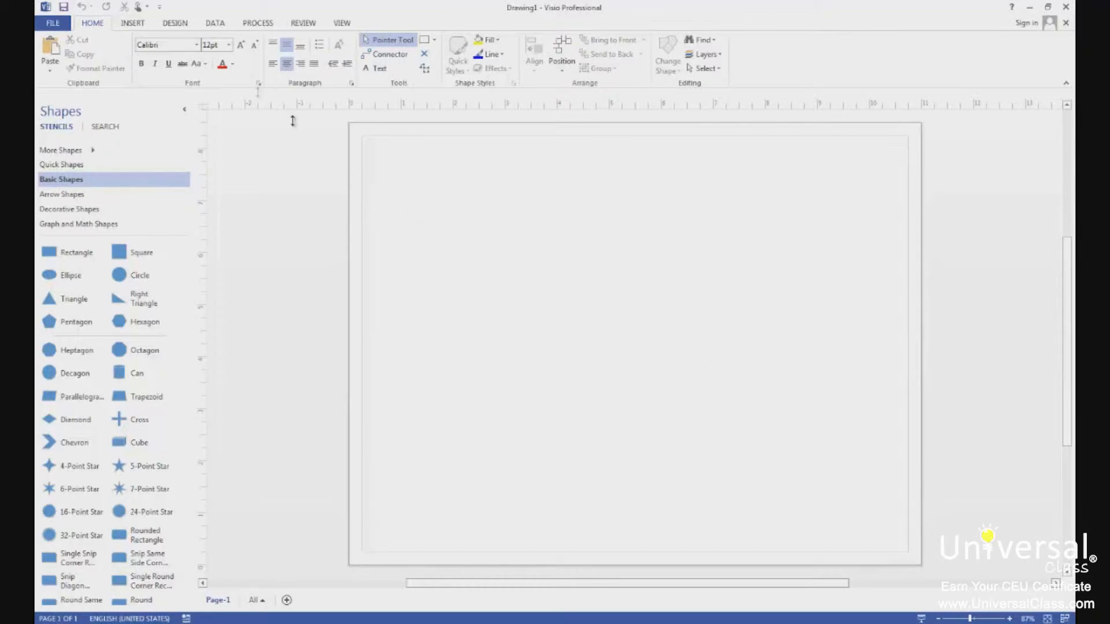
Step: Create a new drawing from the Basic Diagram template using US Units
left_click(55, 24)
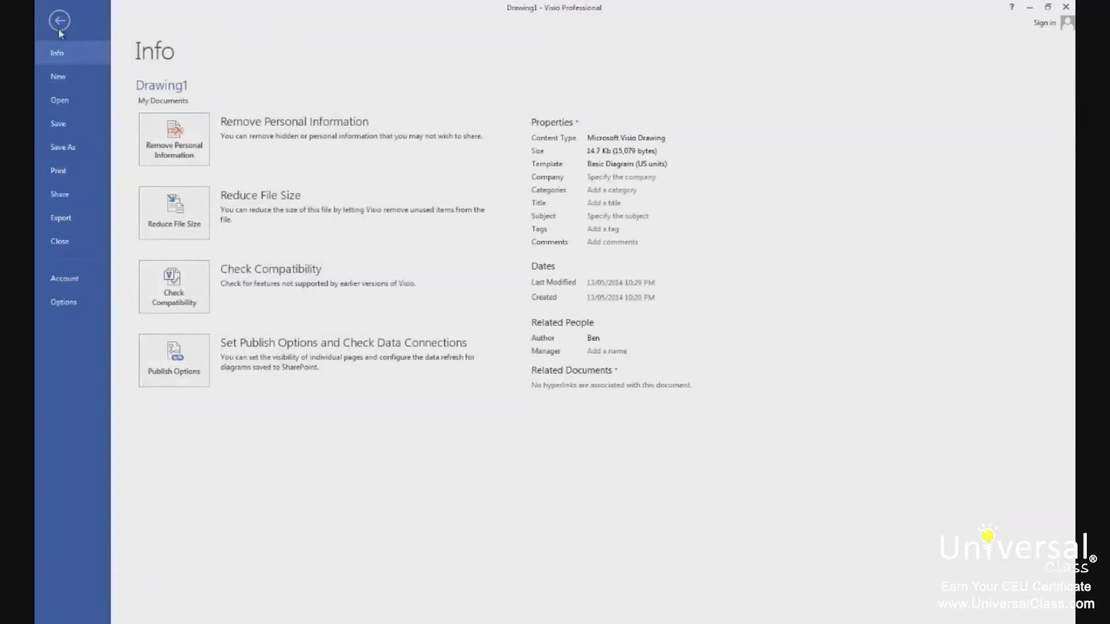
left_click(83, 82)
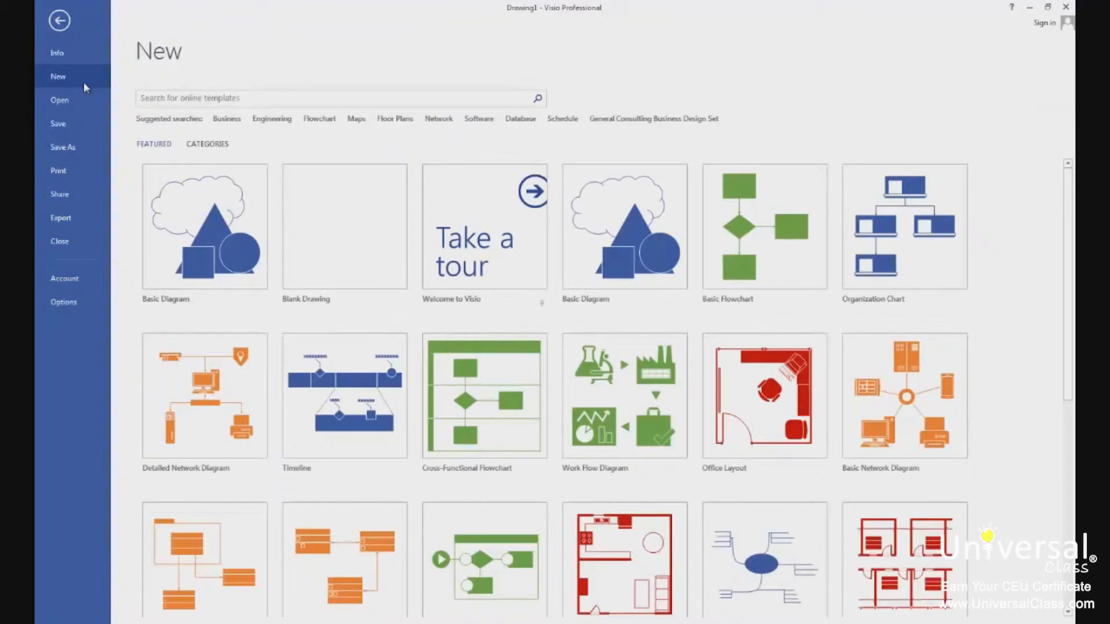
left_click(174, 234)
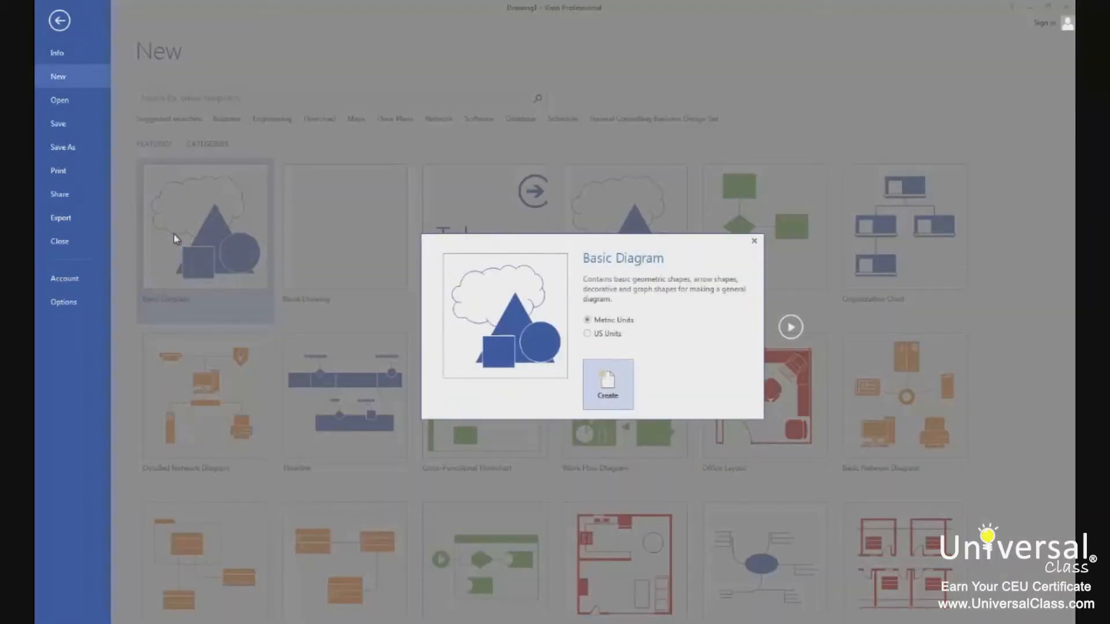
left_click(589, 333)
left_click(595, 387)
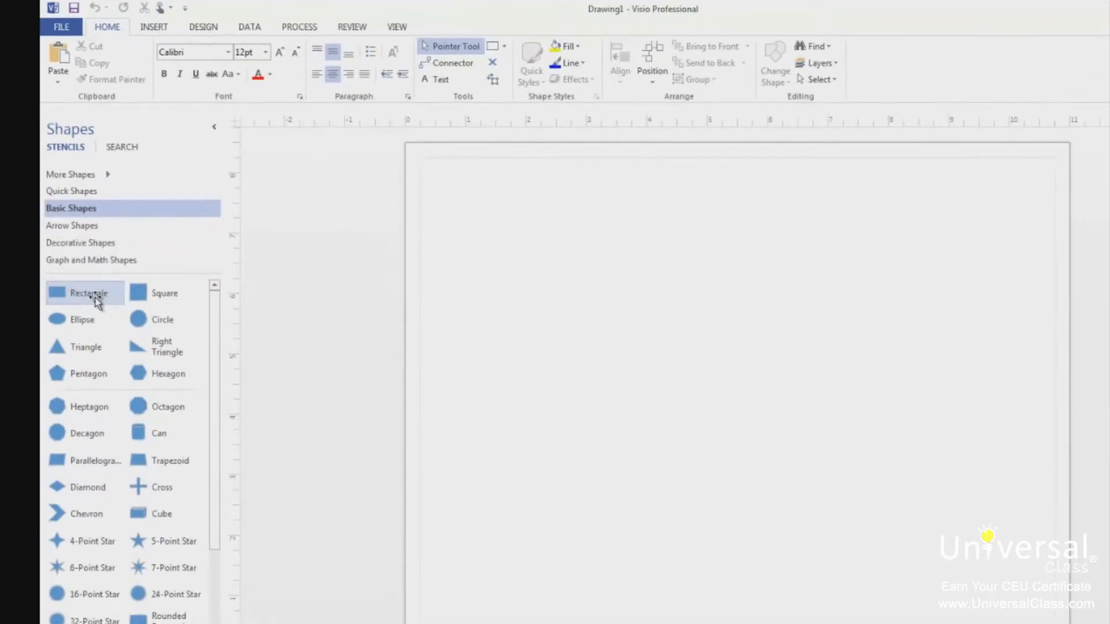
Step: Place a rectangle in the upper-right corner of the page margins and a circle about 0.4 in to its left, with their top edges aligned
left_click_drag(96, 301, 1006, 184)
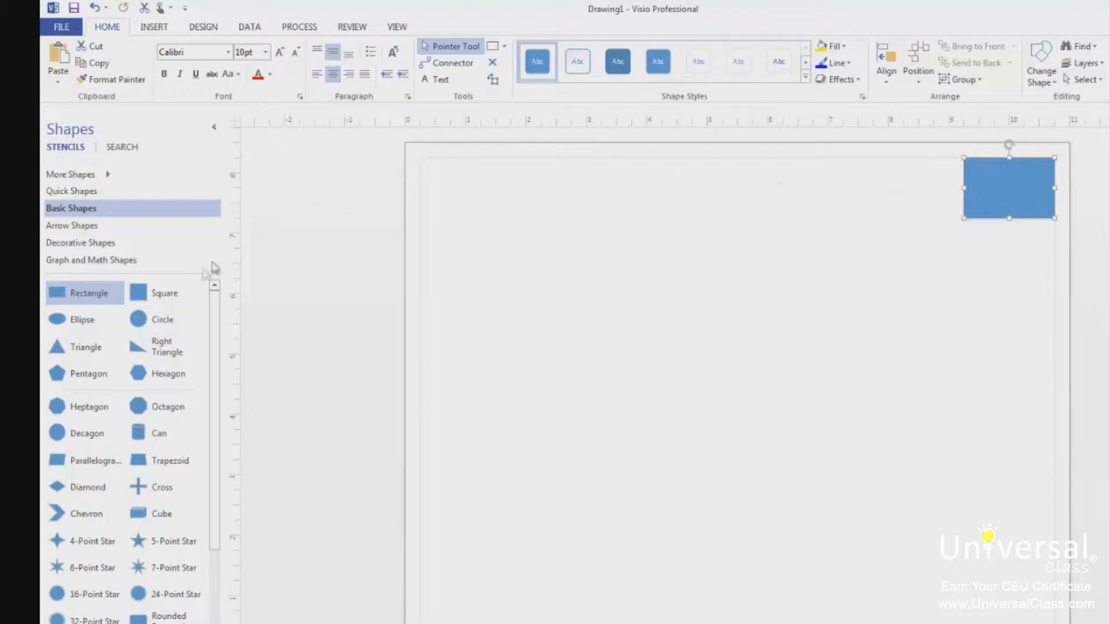
left_click(189, 324)
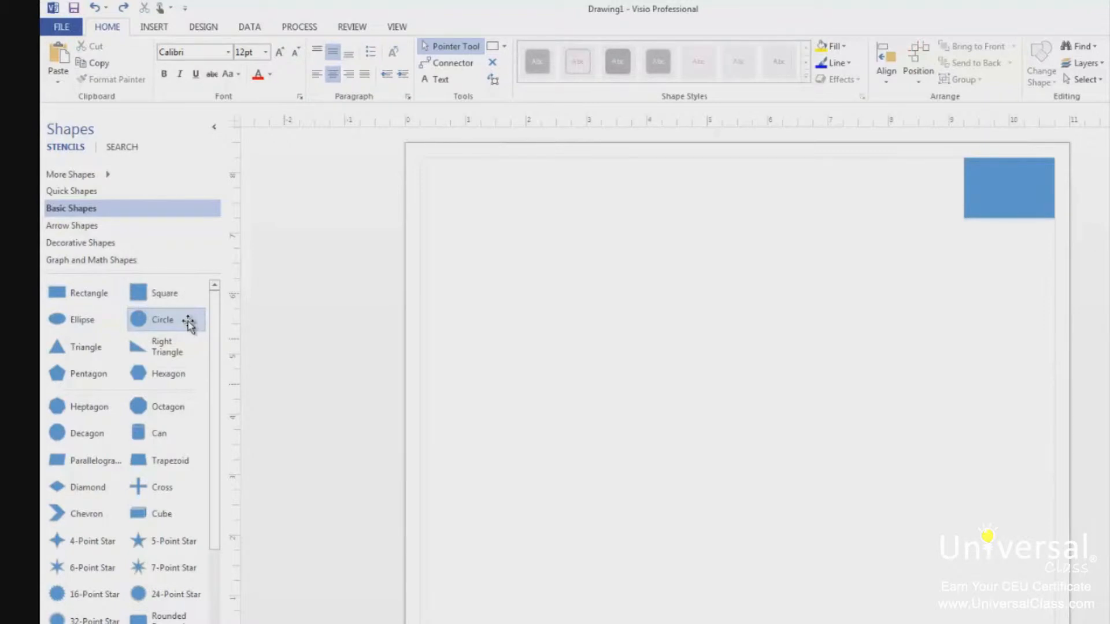
left_click_drag(189, 324, 865, 215)
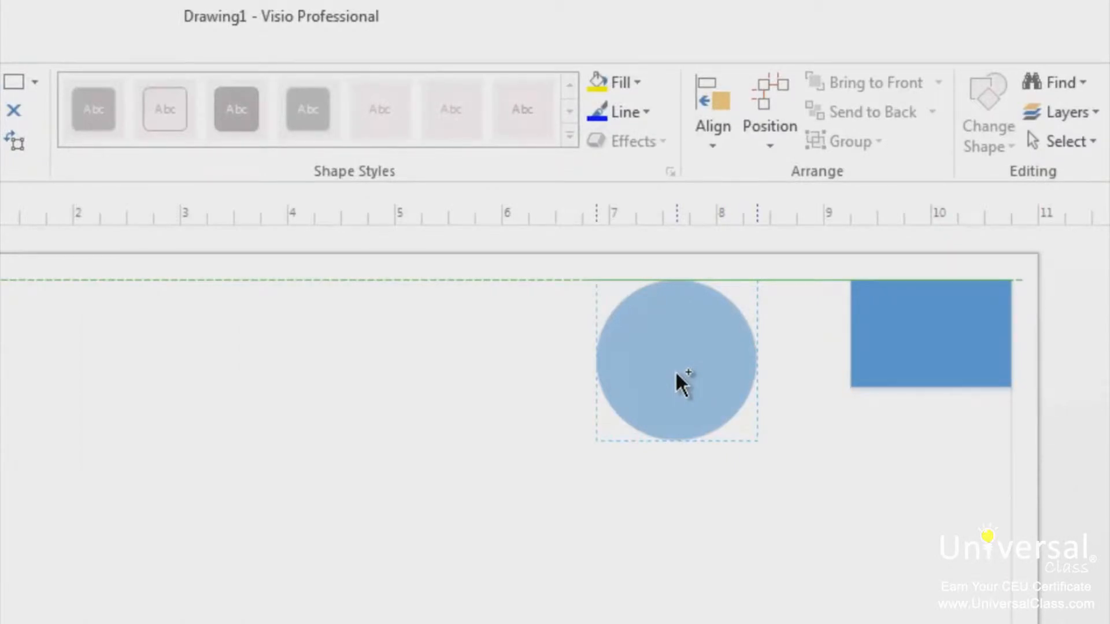
left_click_drag(676, 372, 699, 363)
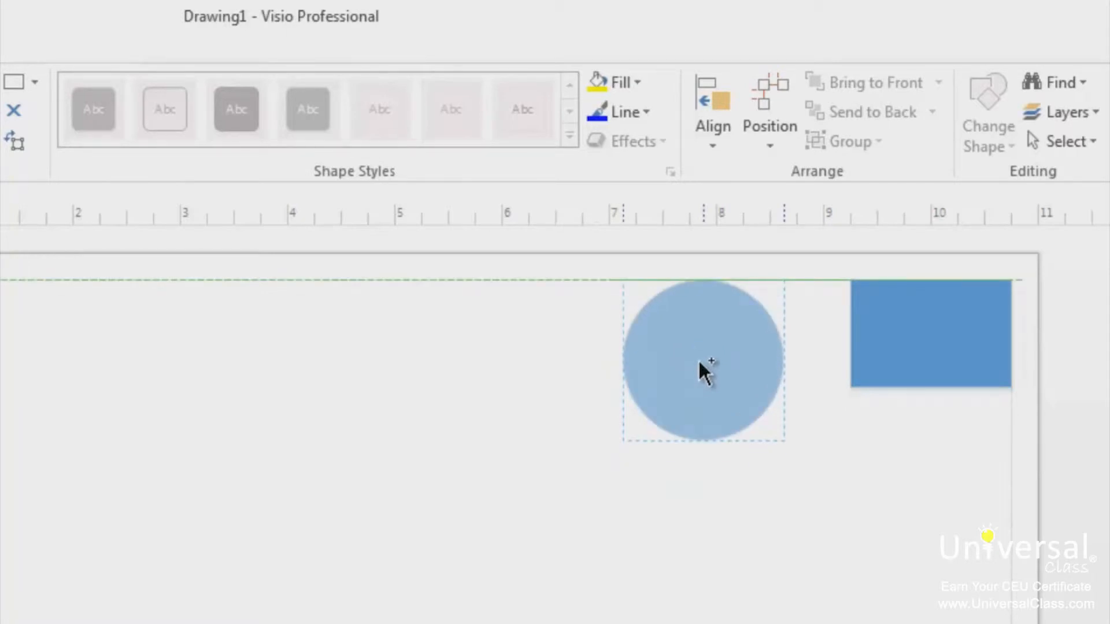
left_click_drag(700, 362, 733, 354)
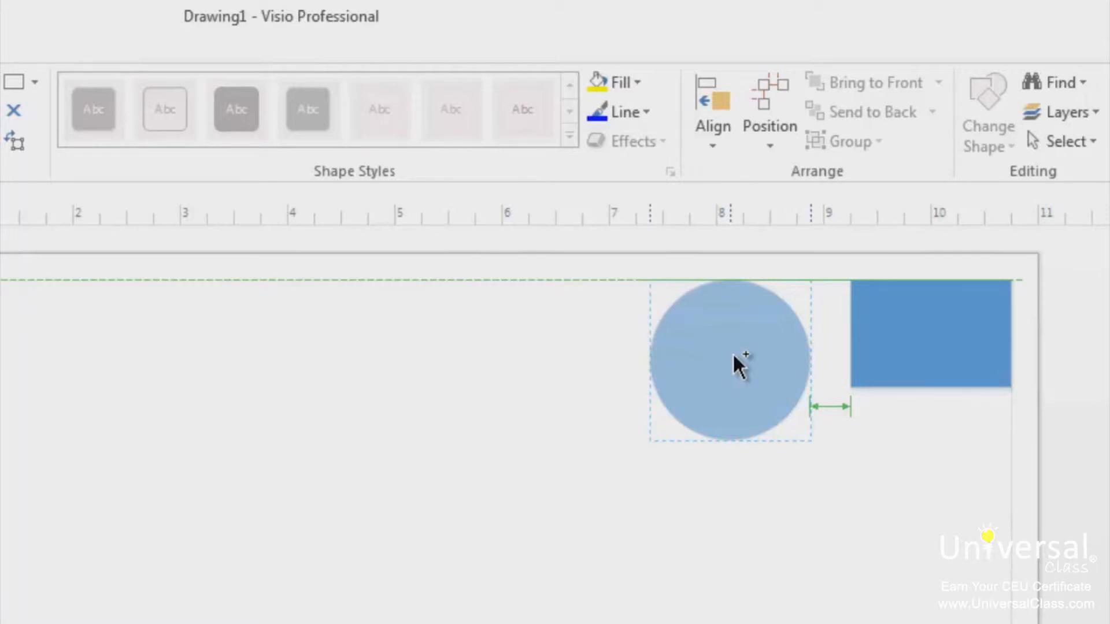
left_click_drag(740, 359, 732, 330)
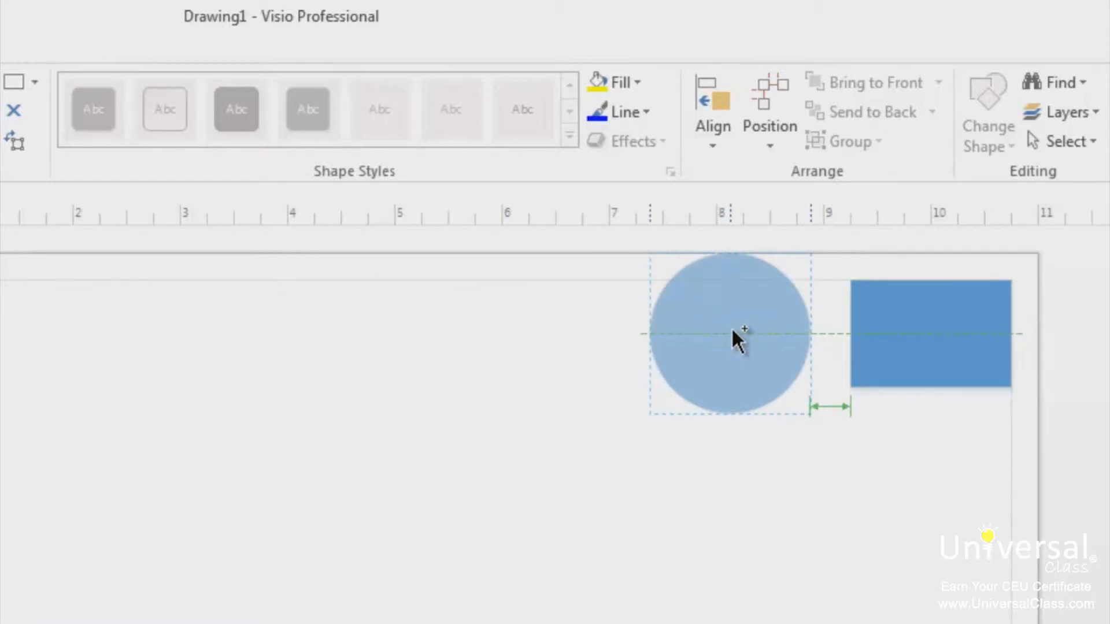
left_click_drag(731, 327, 727, 365)
left_click(550, 455)
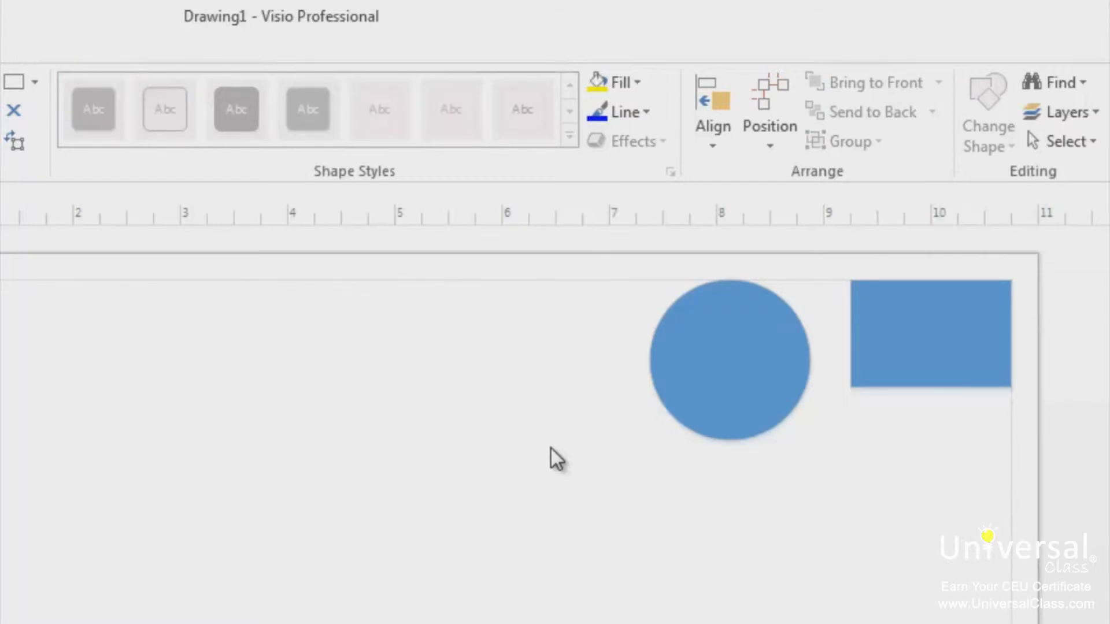
Step: Select the circle and the rectangle together, and clear the selection
left_click(711, 354)
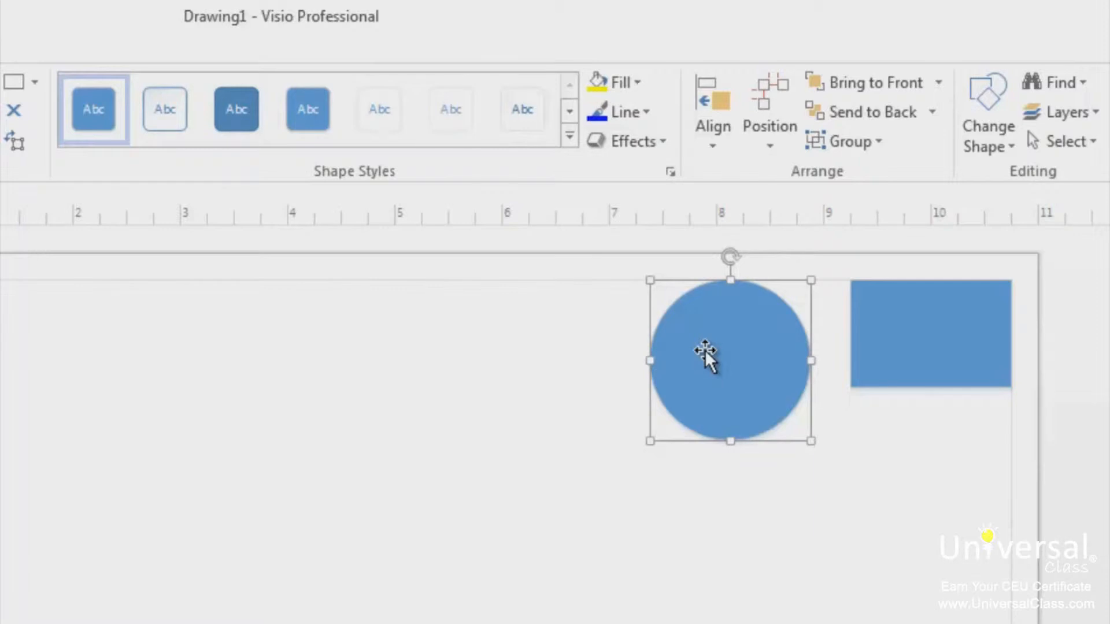
left_click(929, 349, "shift")
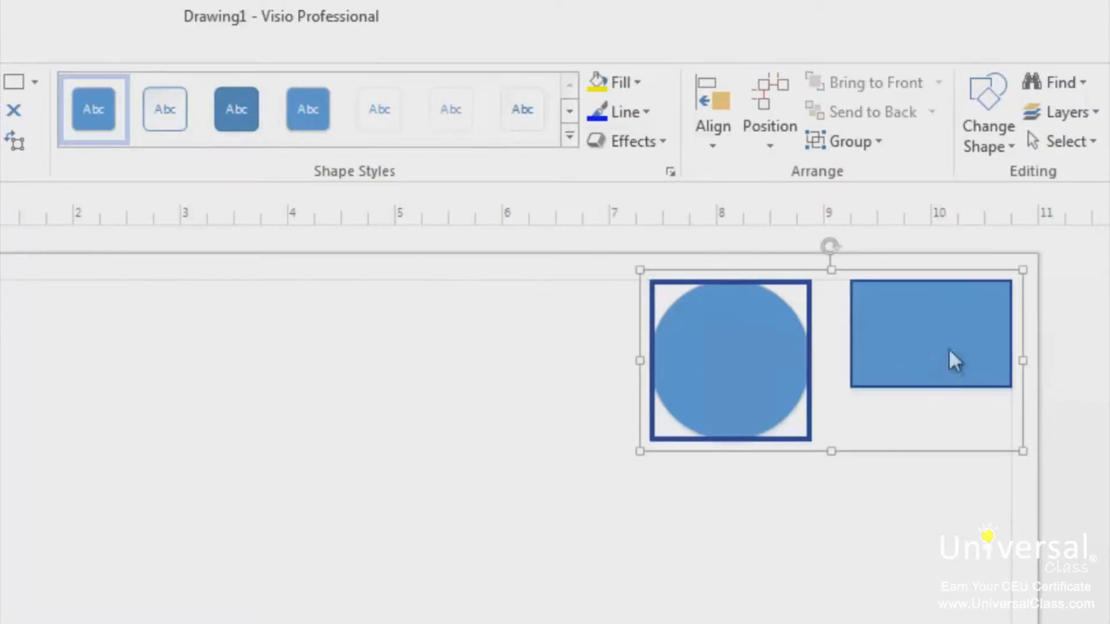
left_click(658, 544)
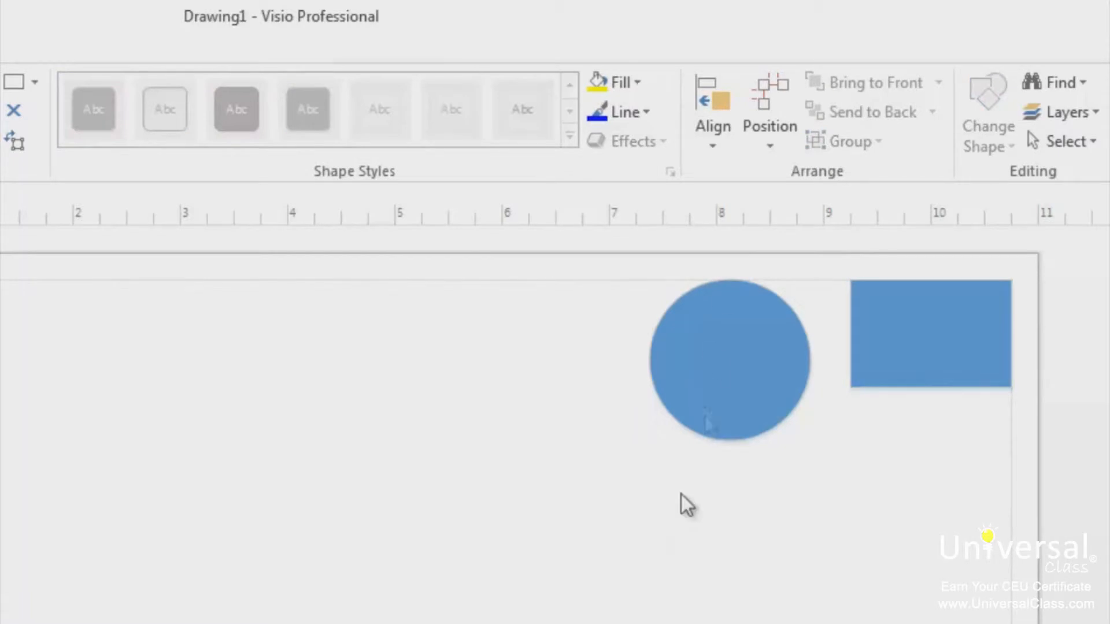
Step: With only the circle selected, use Select All to select every shape on the page, and deselect everything
left_click(734, 362)
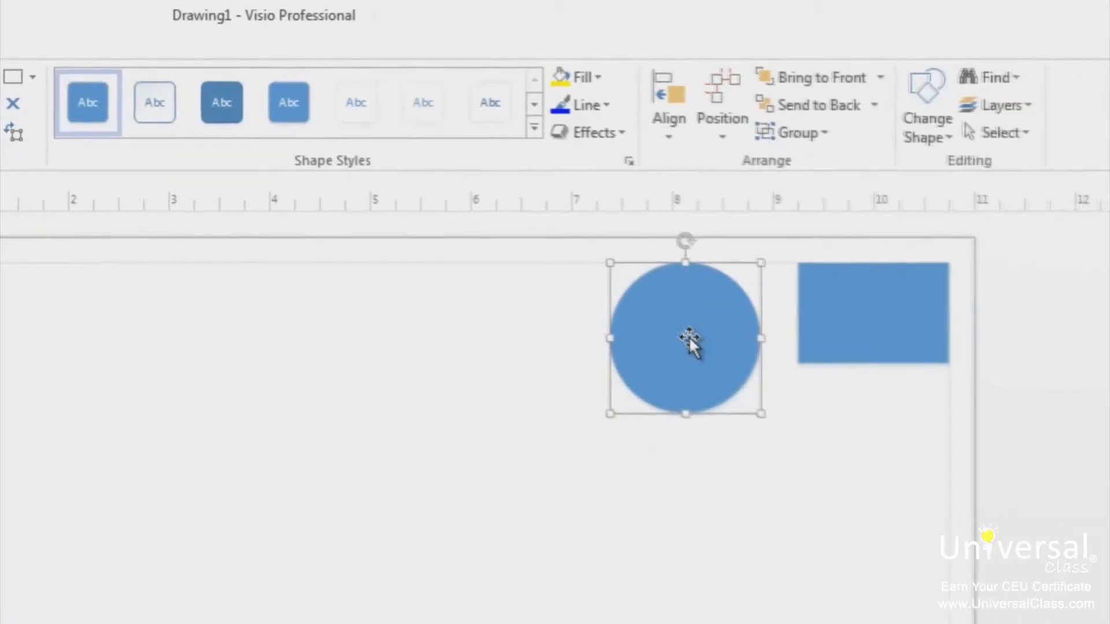
left_click(1003, 137)
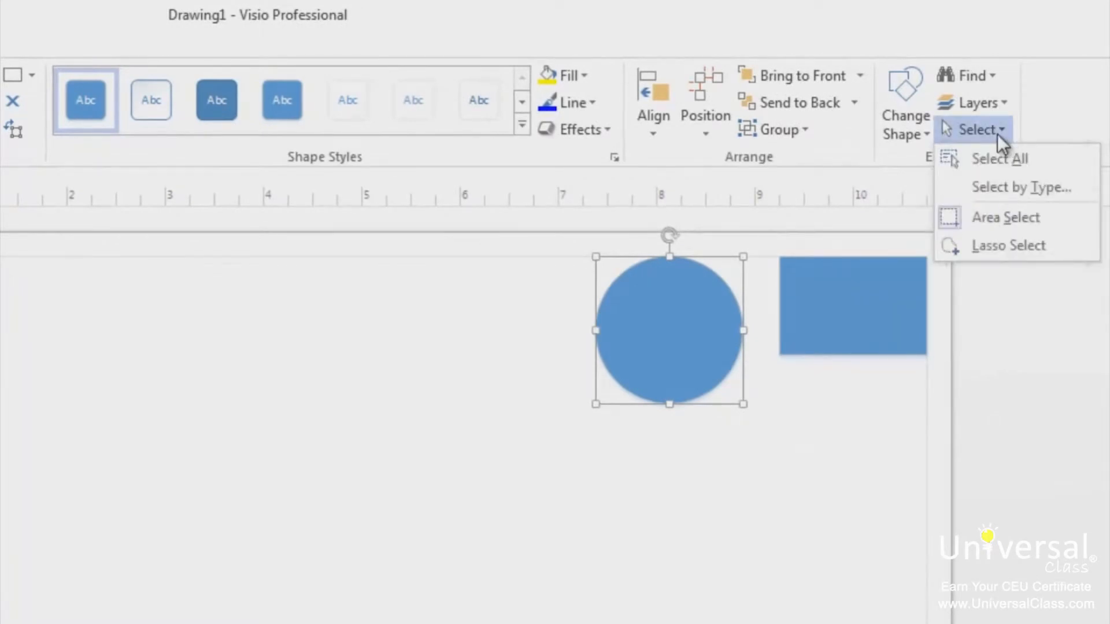
left_click(1004, 155)
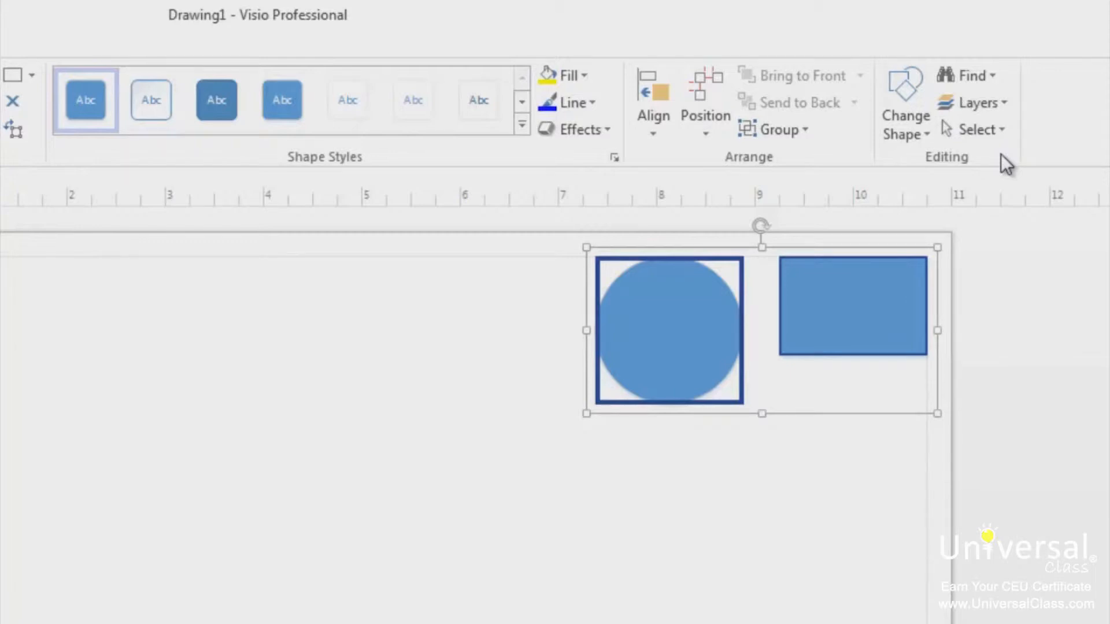
left_click(667, 513)
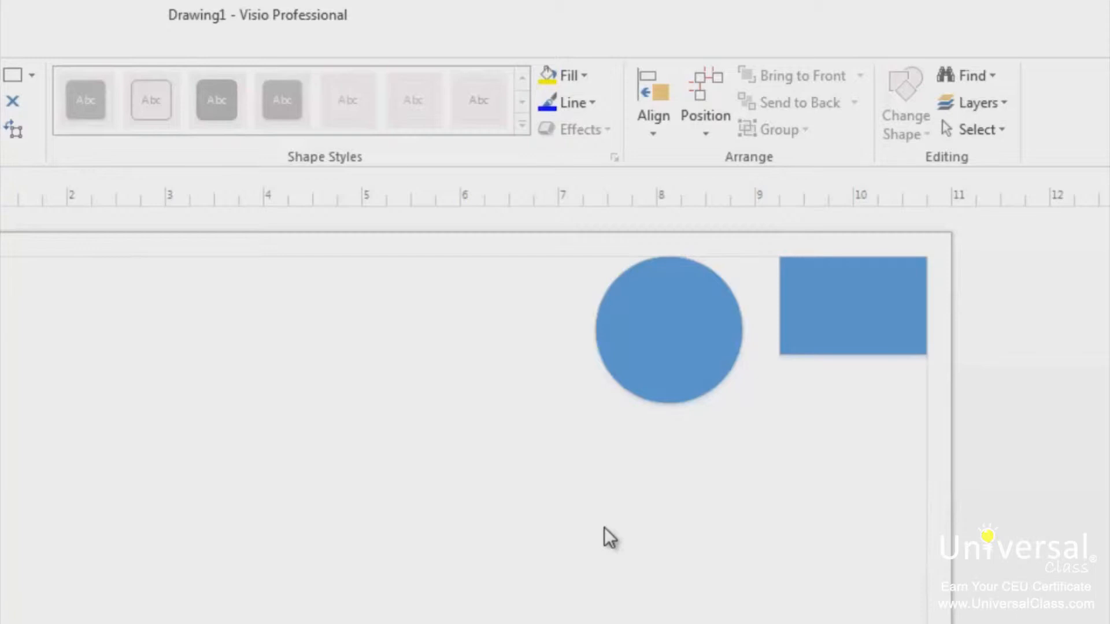
Step: Copy the circle and paste it onto the empty page area to its left, at about 3.7 in on the horizontal ruler
left_click(653, 353)
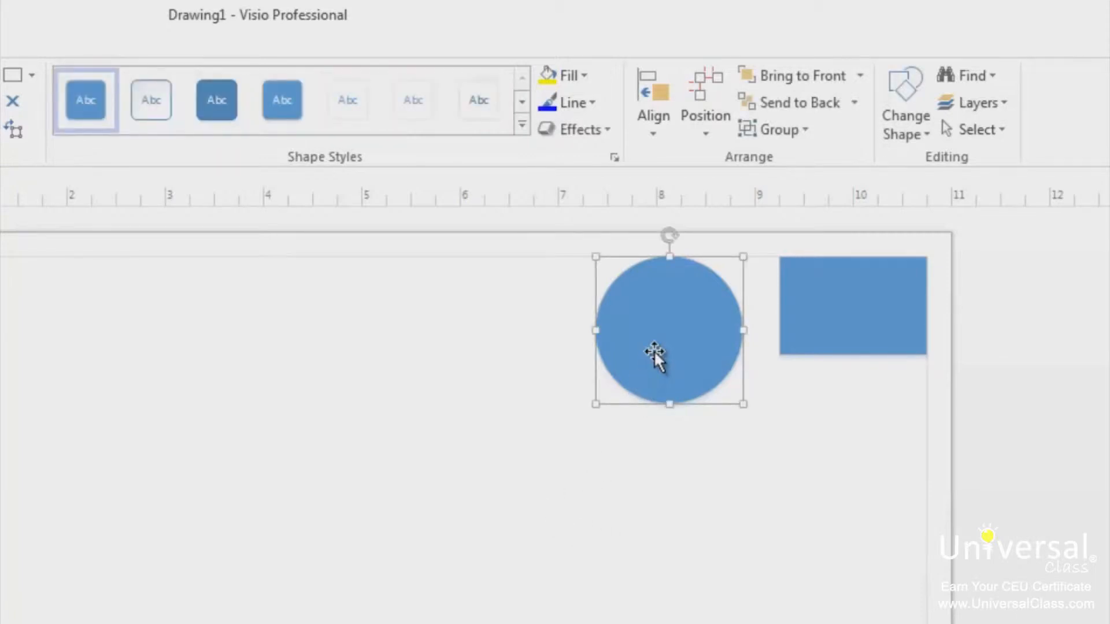
right_click(654, 351)
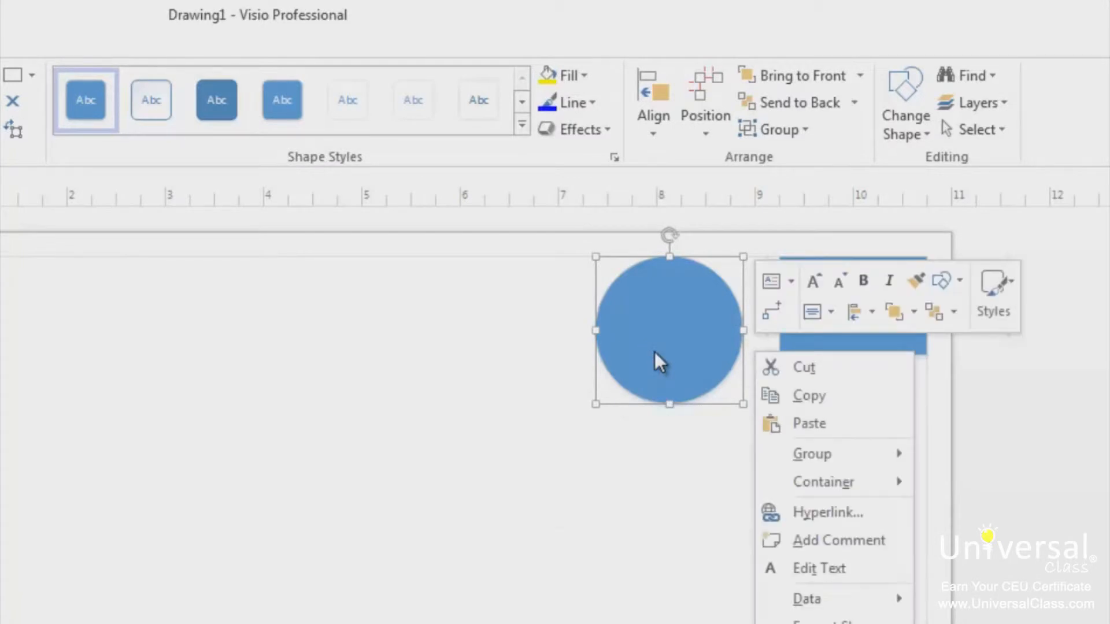
left_click(793, 400)
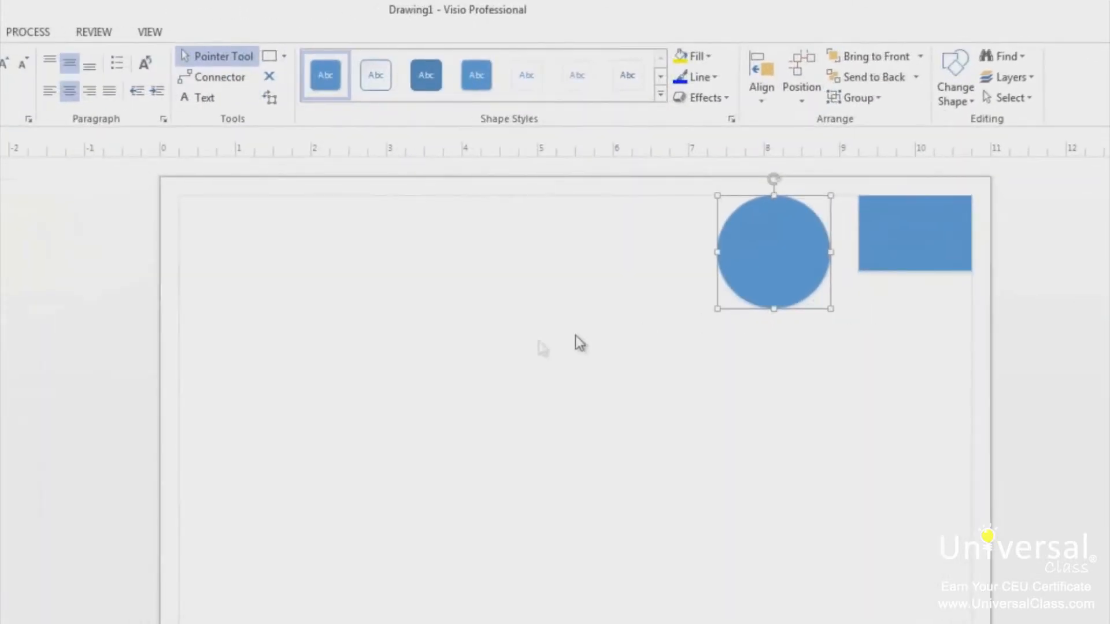
right_click(438, 312)
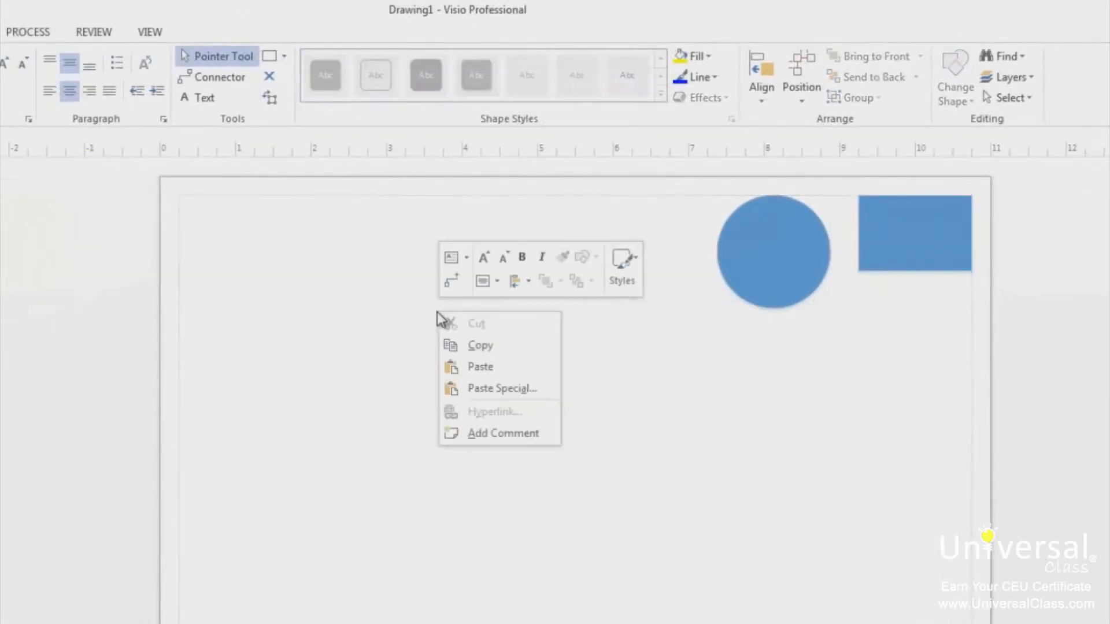
left_click(487, 370)
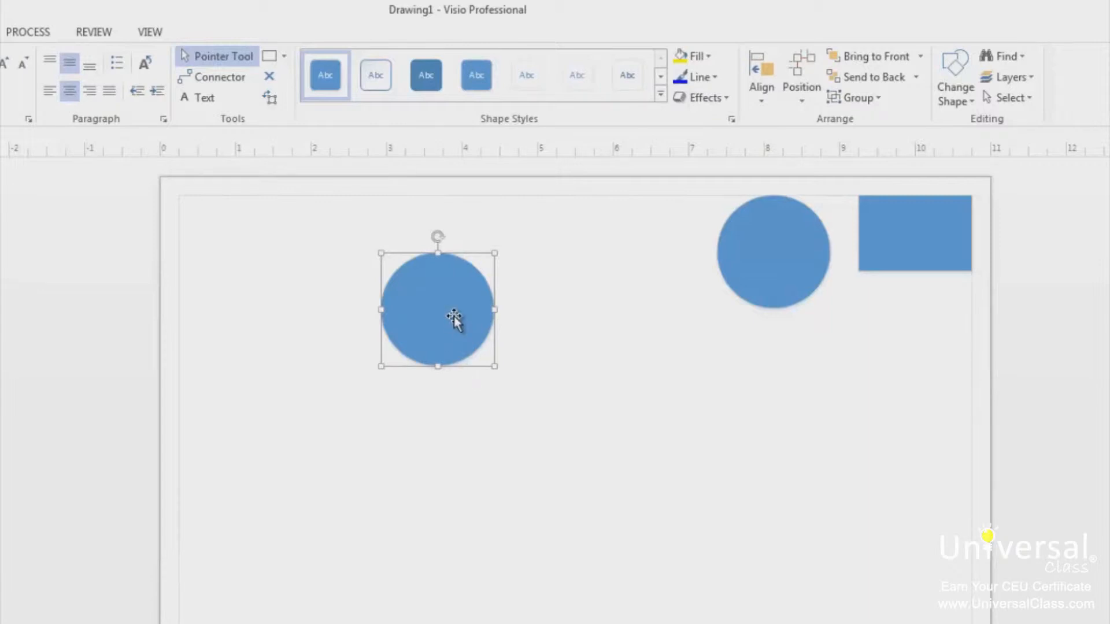
Step: Move the pasted circle closer to the original, centred at about 5 in on the horizontal ruler, and deselect it
left_click_drag(454, 318, 658, 387)
left_click_drag(652, 354, 578, 301)
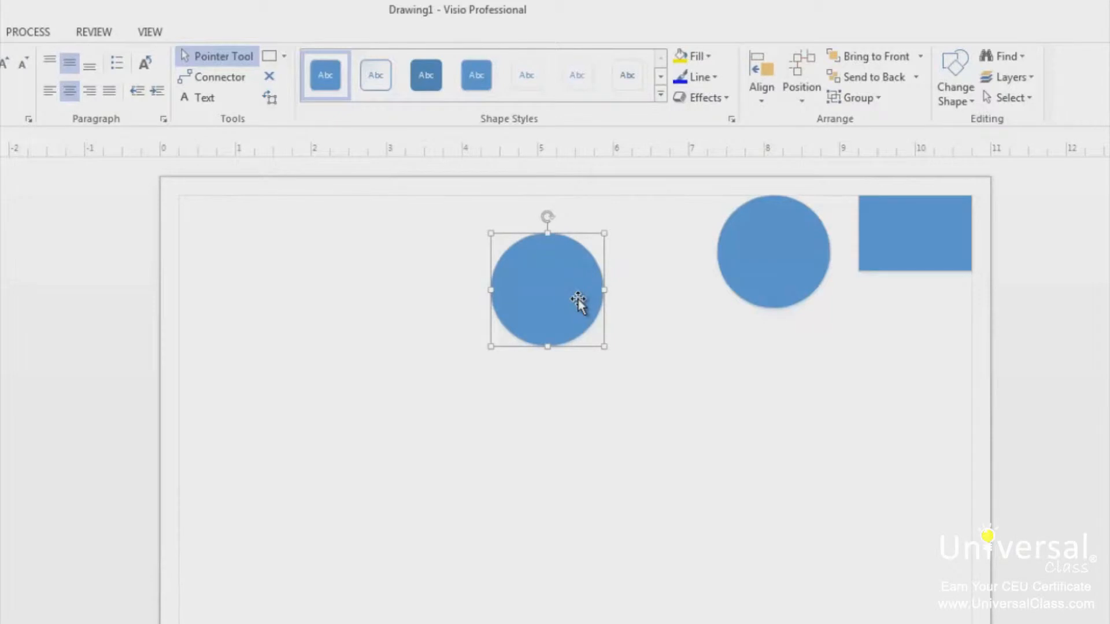
left_click(834, 326)
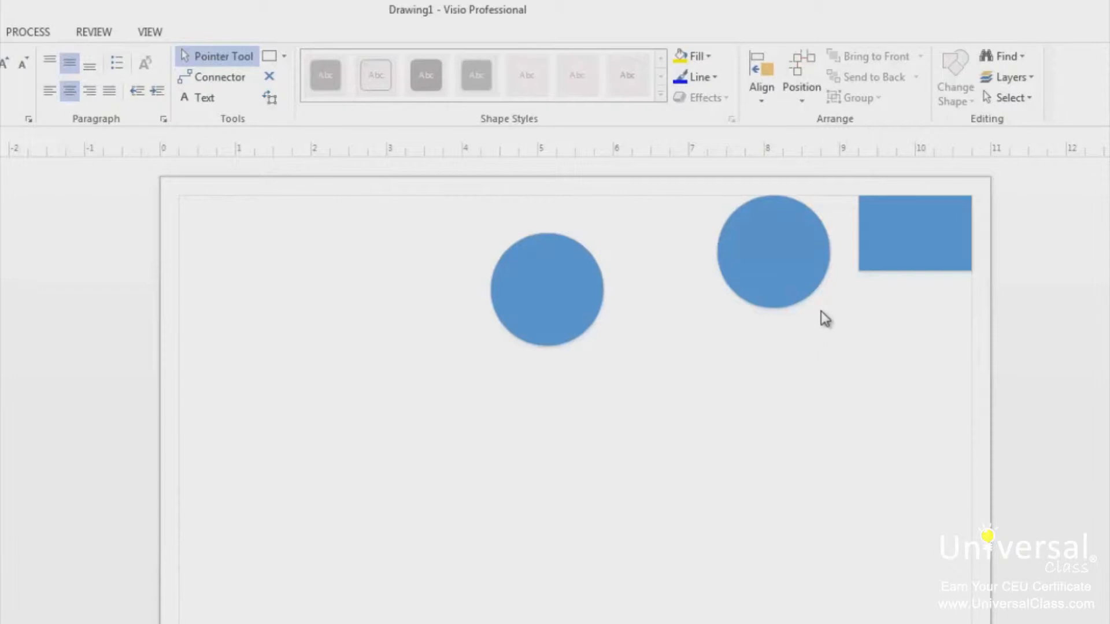
Step: Duplicate the circle next to the rectangle, leaving the copy overlapping the original, and deselect it
left_click(764, 273)
key("ctrl+d")
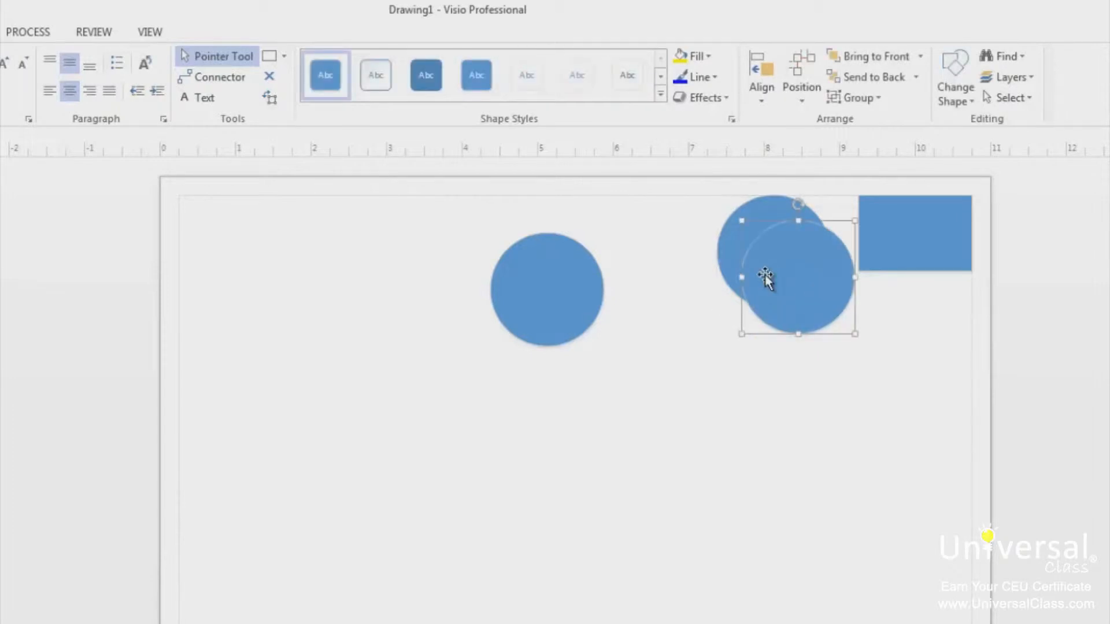
left_click(677, 365)
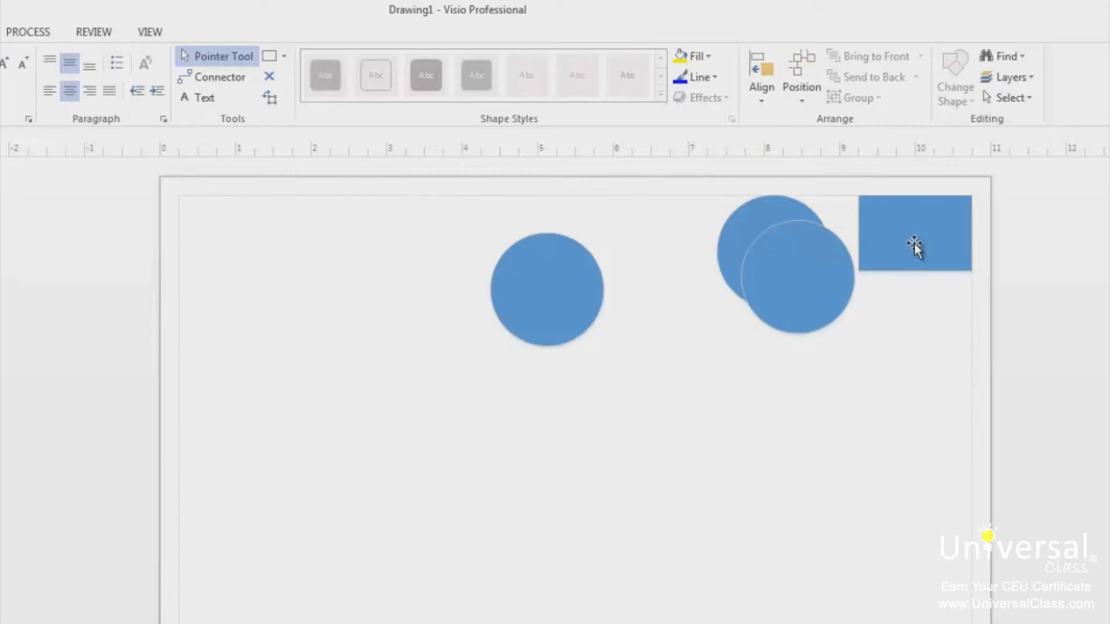
Step: Move the rectangle to the empty area below the circles and reshape it to about 1 in wide by 1.75 in tall
left_click_drag(922, 236, 704, 445)
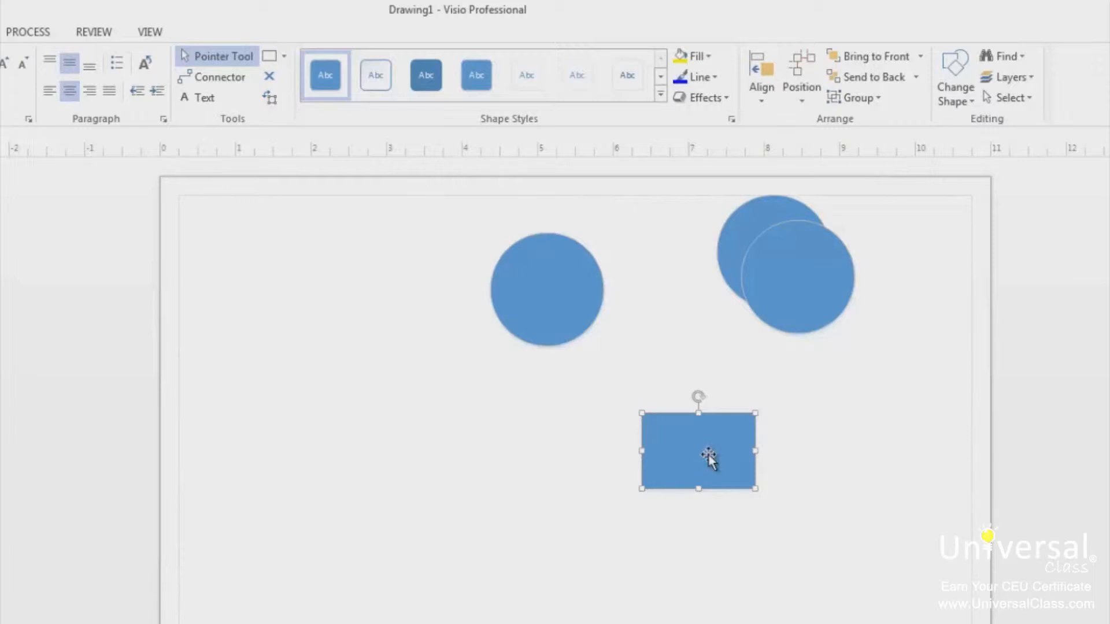
left_click_drag(755, 451, 821, 452)
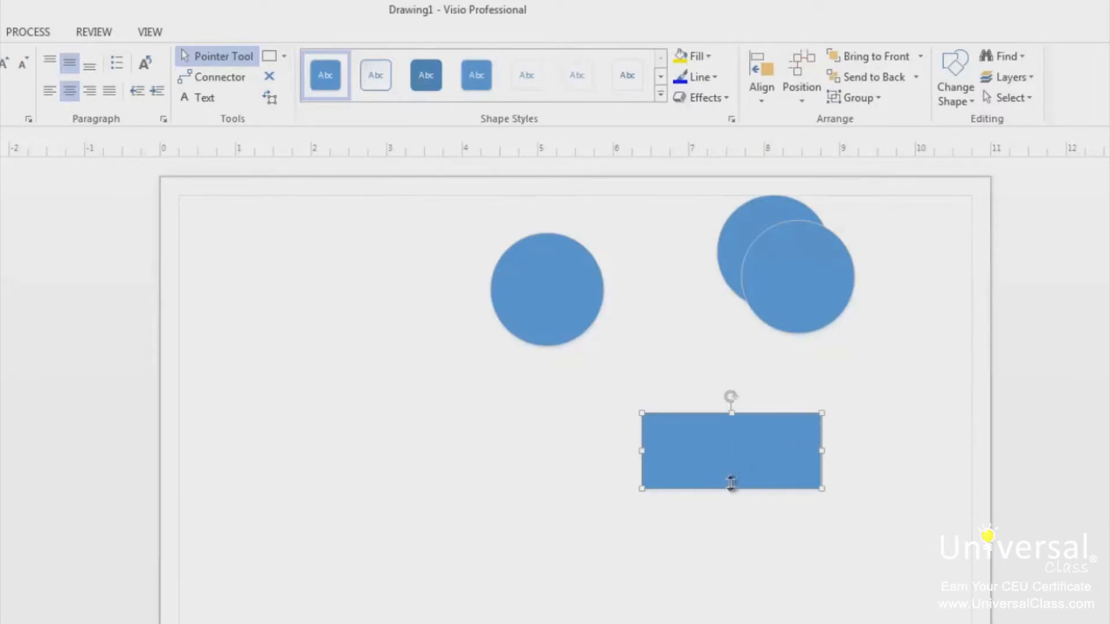
left_click_drag(735, 486, 733, 460)
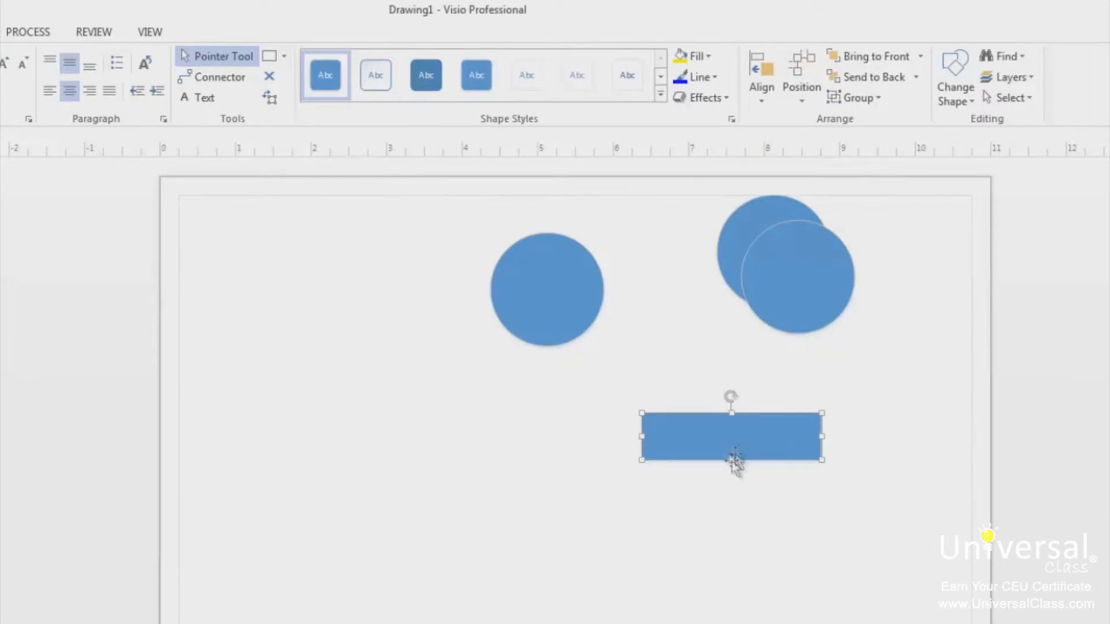
left_click_drag(732, 463, 732, 546)
left_click_drag(821, 479, 715, 482)
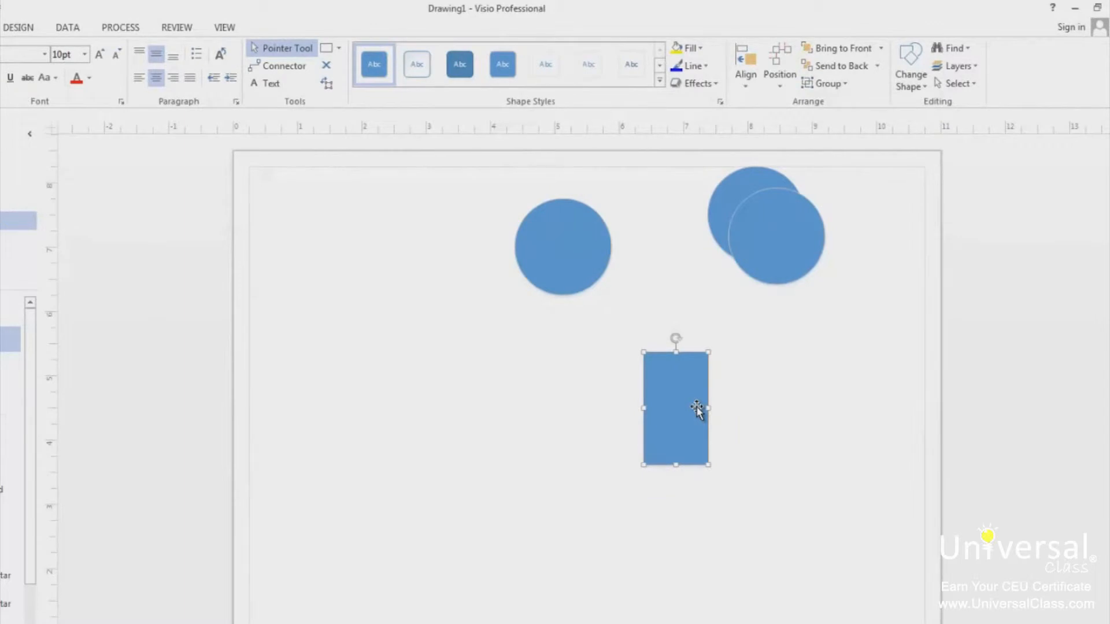
Step: Enlarge the rectangle proportionally to about 1.75 in by 3 in, rotate it about 75 degrees clockwise, and deselect it
left_click_drag(708, 464, 735, 485)
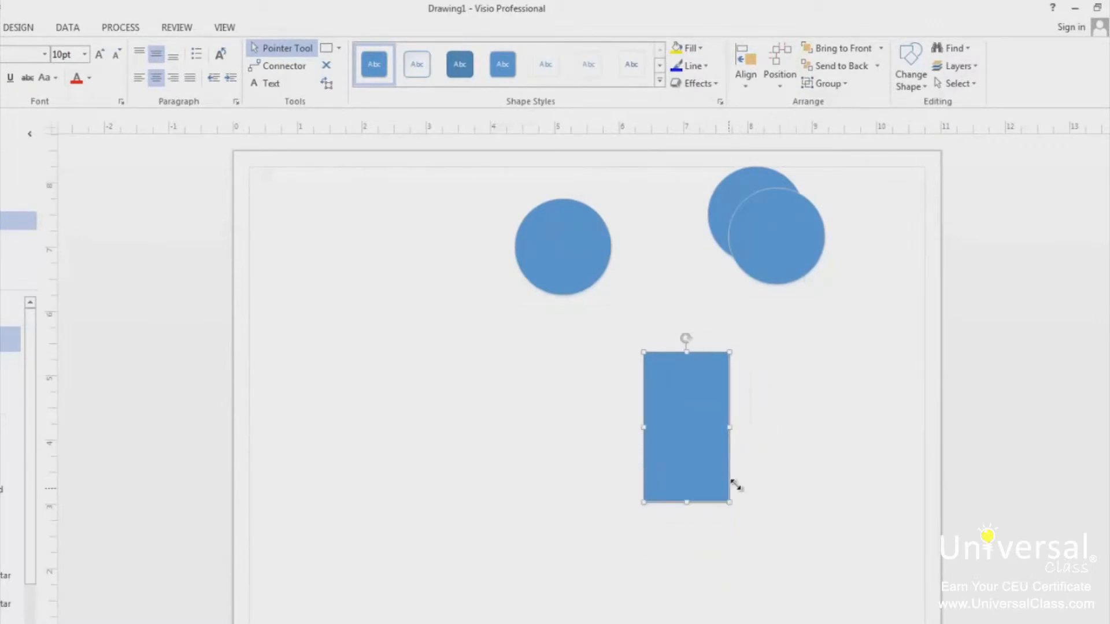
key("ctrl+z")
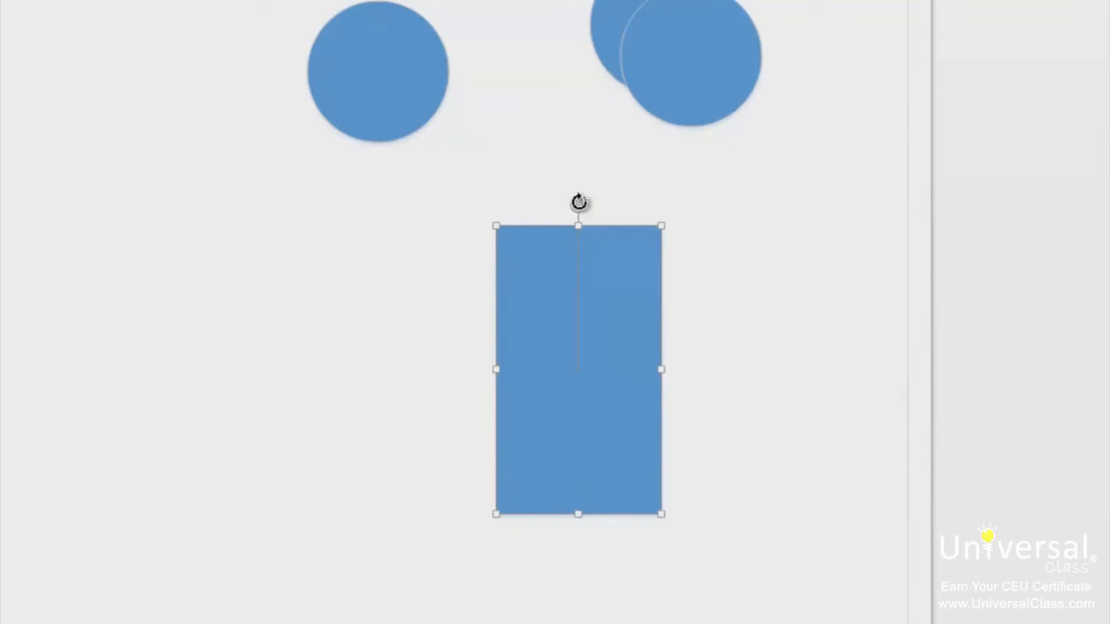
left_click_drag(579, 201, 787, 331)
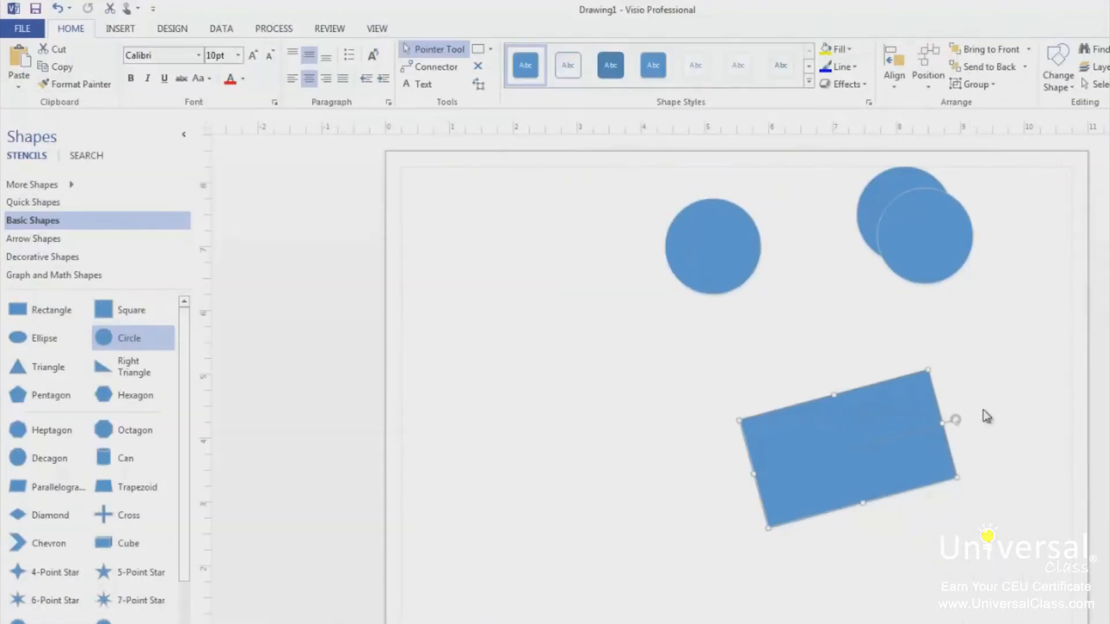
left_click(987, 417)
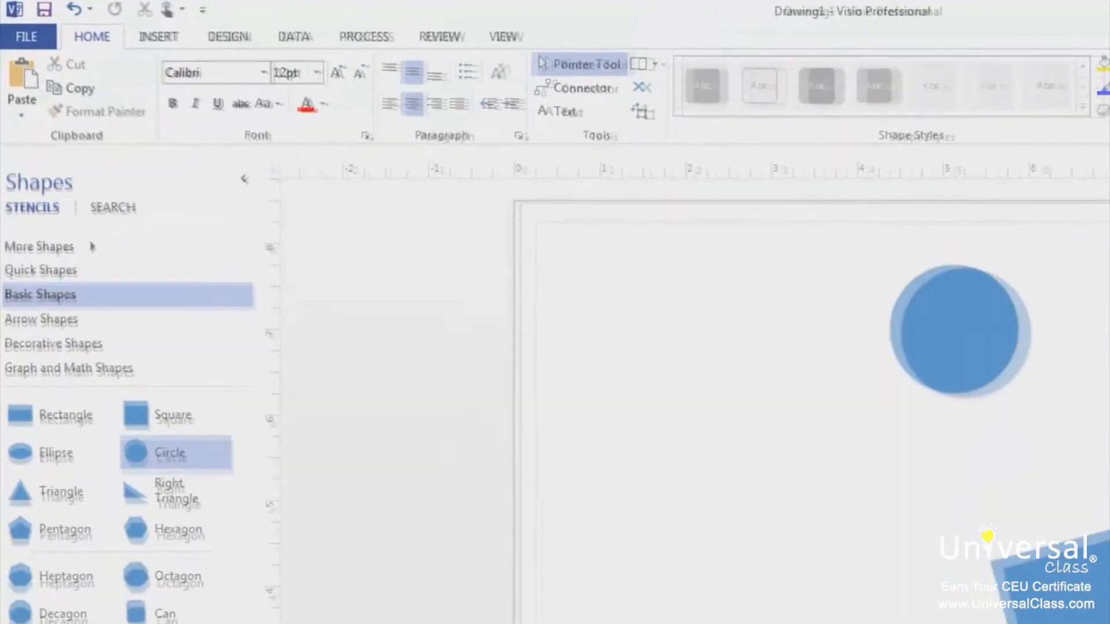
Step: Show the Size & Position window and select the rotated rectangle
left_click(564, 43)
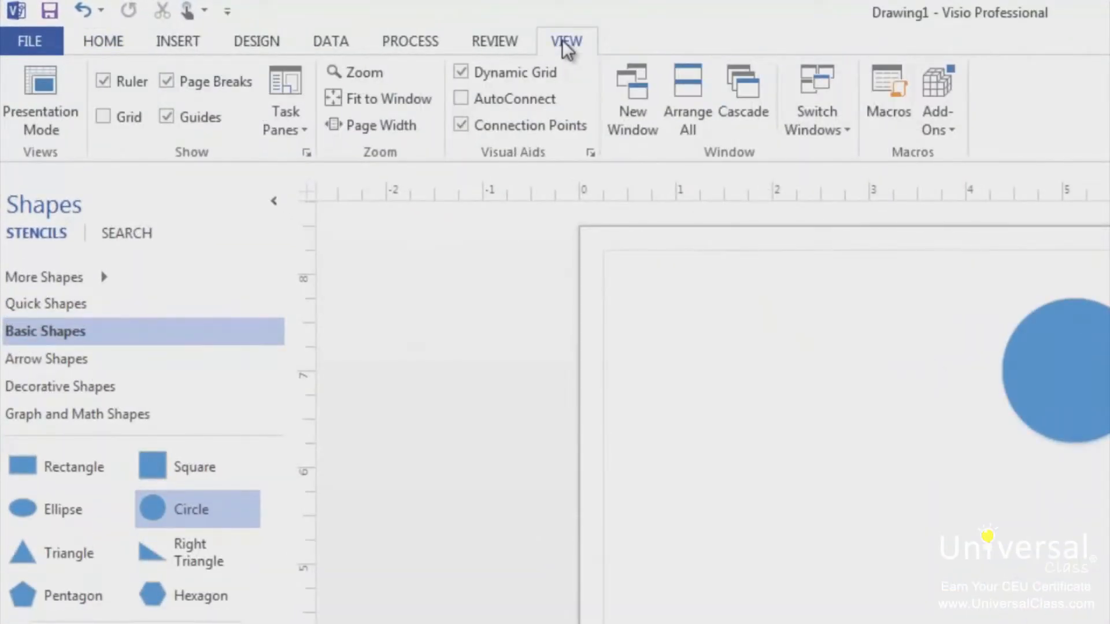
left_click(279, 118)
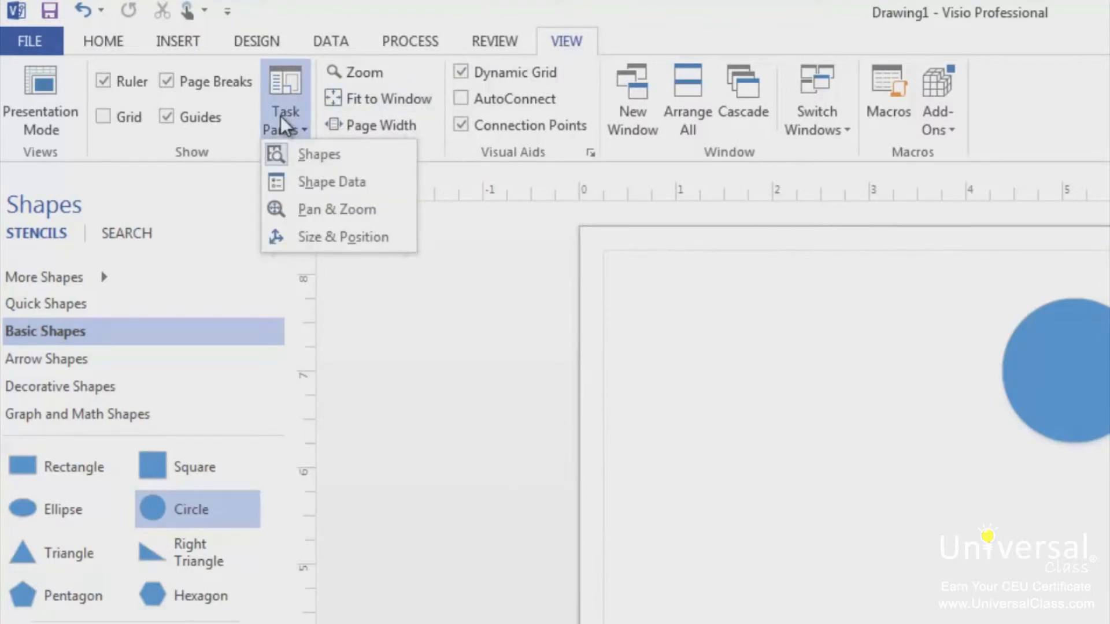
left_click(318, 237)
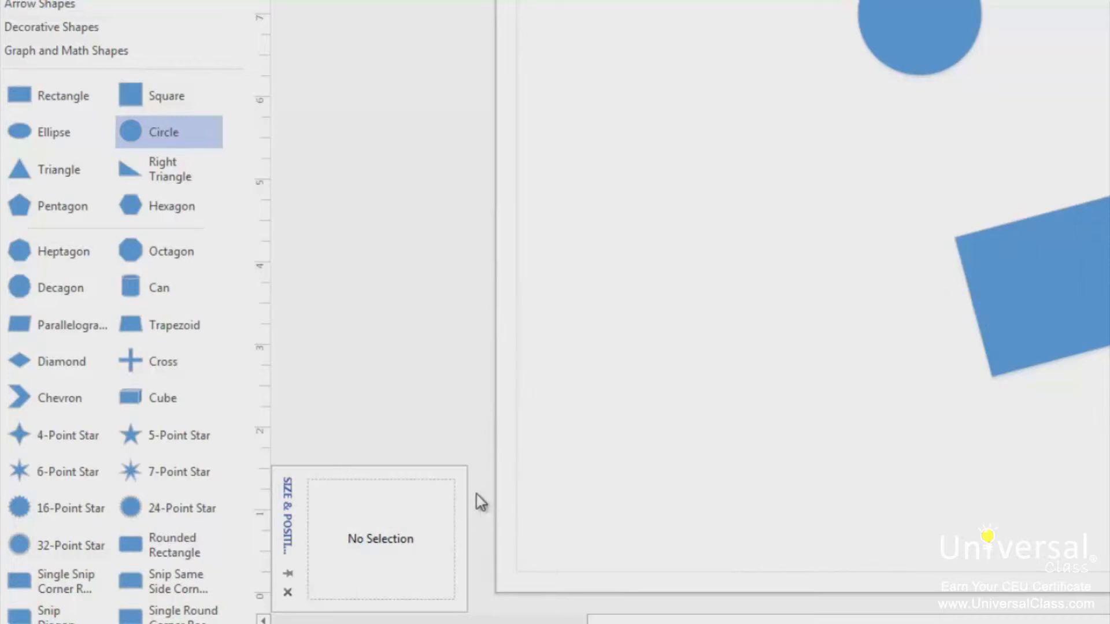
left_click(1073, 302)
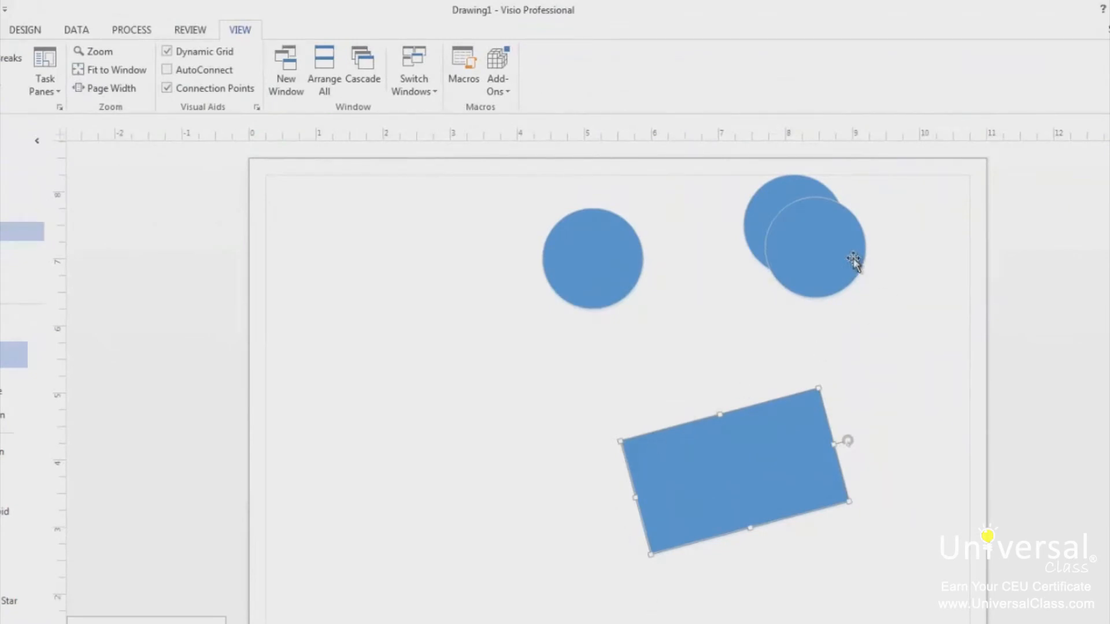
Step: Move the front overlapping circle to the empty area beside the rectangle, centred at about 2.5 in on the horizontal ruler, and deselect it
left_click_drag(824, 254, 895, 314)
left_click_drag(530, 451, 426, 451)
left_click(535, 428)
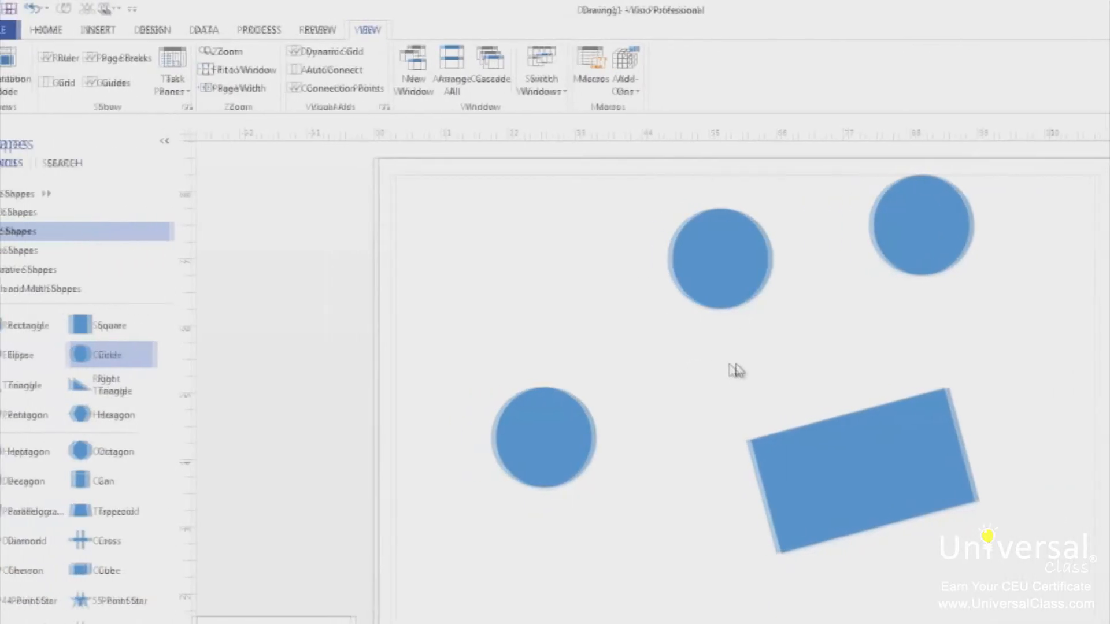
Step: Draw a straight line from the upper-right connection point of the middle circle to the upper-left connection point of the rightmost circle
left_click(78, 32)
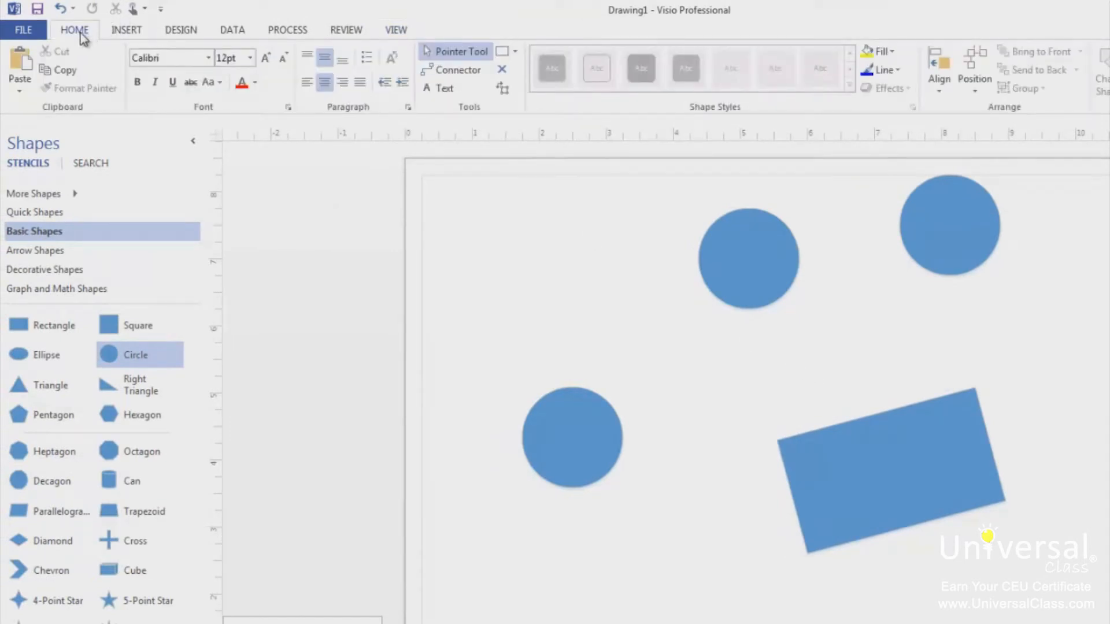
left_click(515, 51)
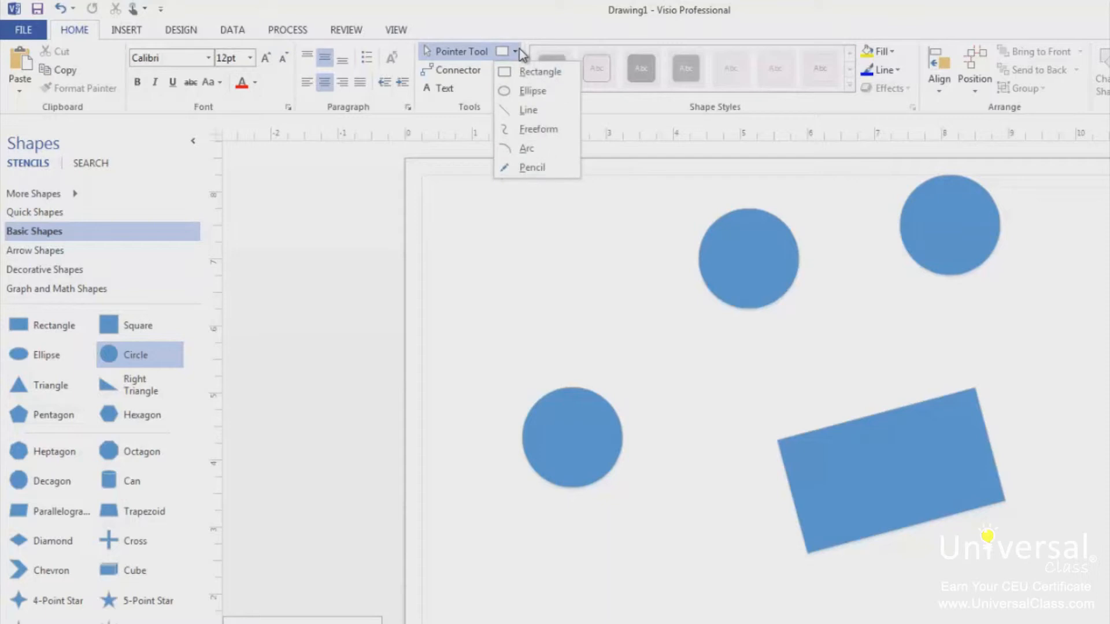
left_click(528, 110)
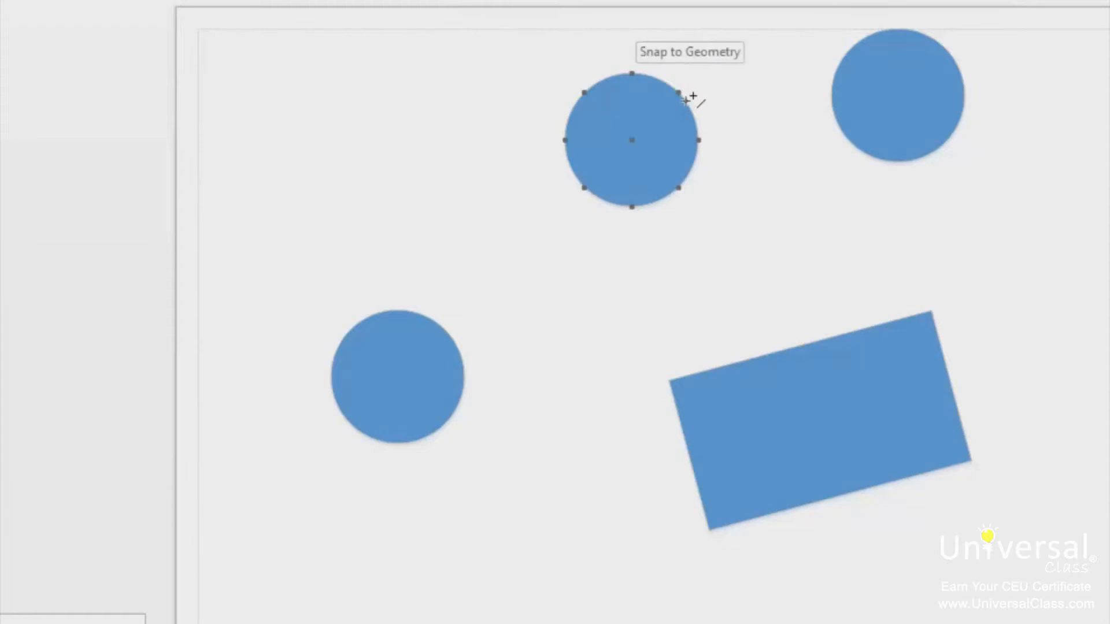
left_click_drag(686, 100, 850, 50)
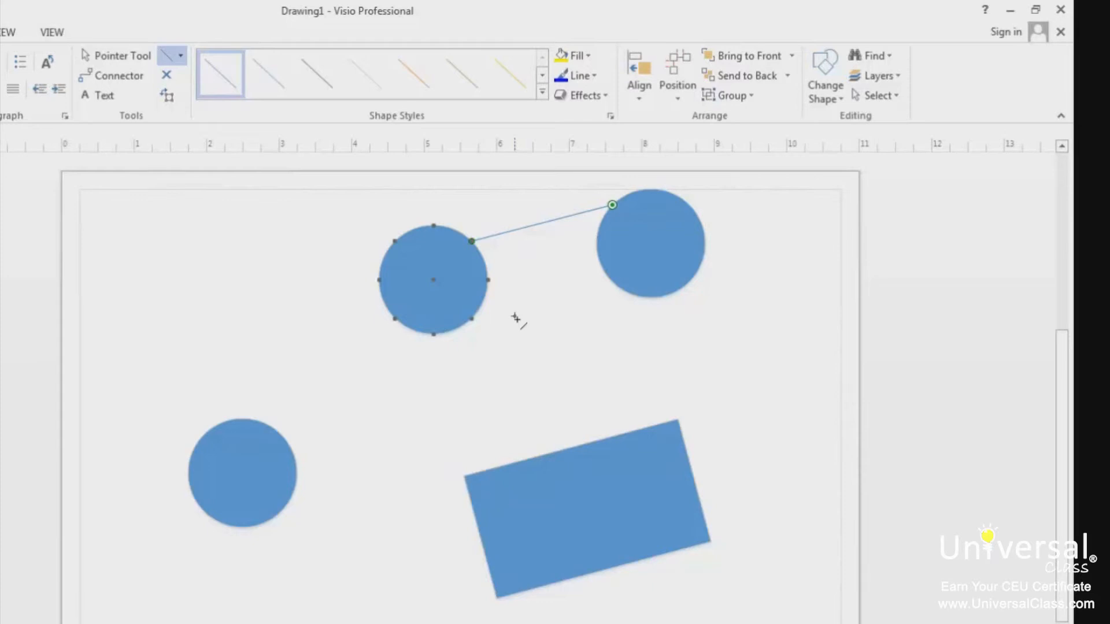
Step: Draw a looping Freeform curve between the lower-right points of the two upper circles, pull its segment near the rightmost circle inward, and deselect it
left_click(180, 56)
left_click(215, 140)
left_click(279, 333)
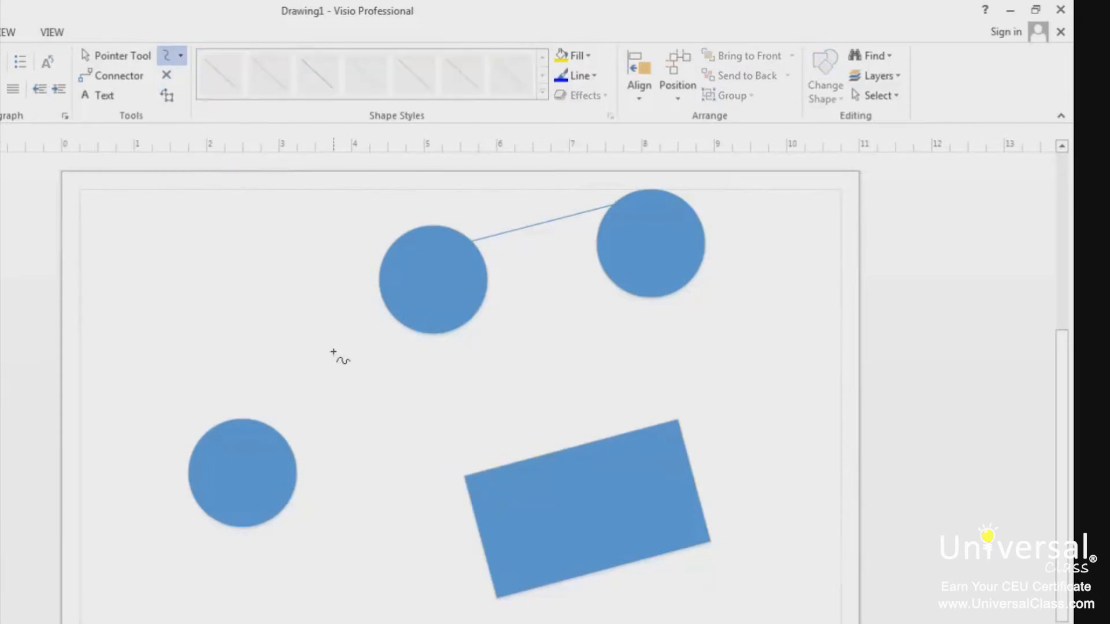
mouse_move(473, 319)
left_mouse_down()
mouse_move(523, 344)
mouse_move(611, 338)
mouse_move(769, 395)
mouse_move(736, 301)
mouse_move(690, 282)
left_mouse_up()
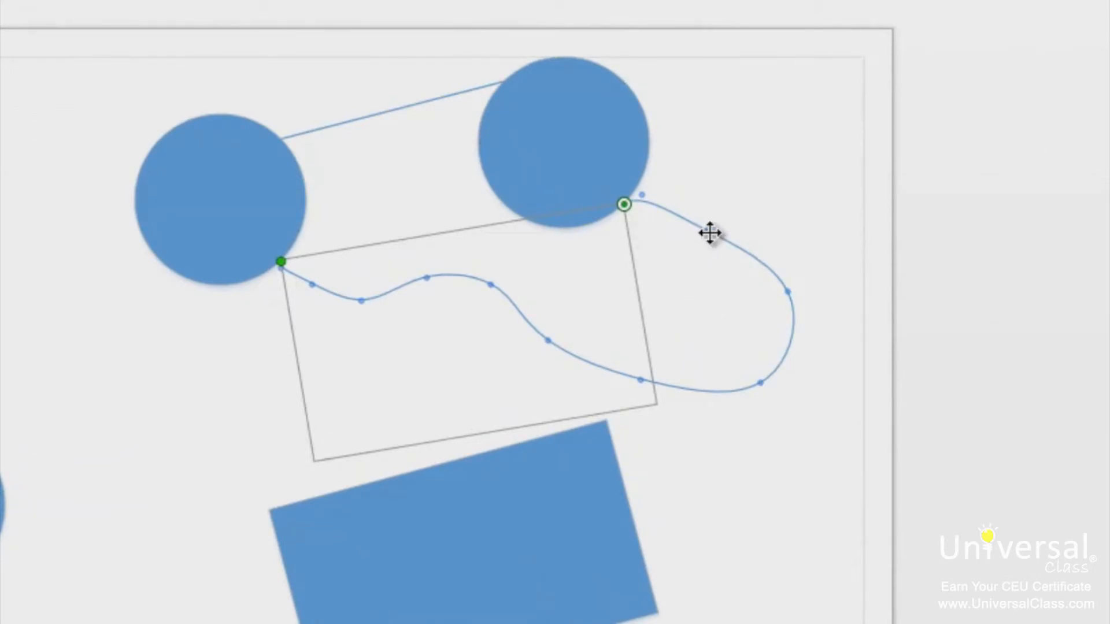
left_click_drag(710, 232, 694, 285)
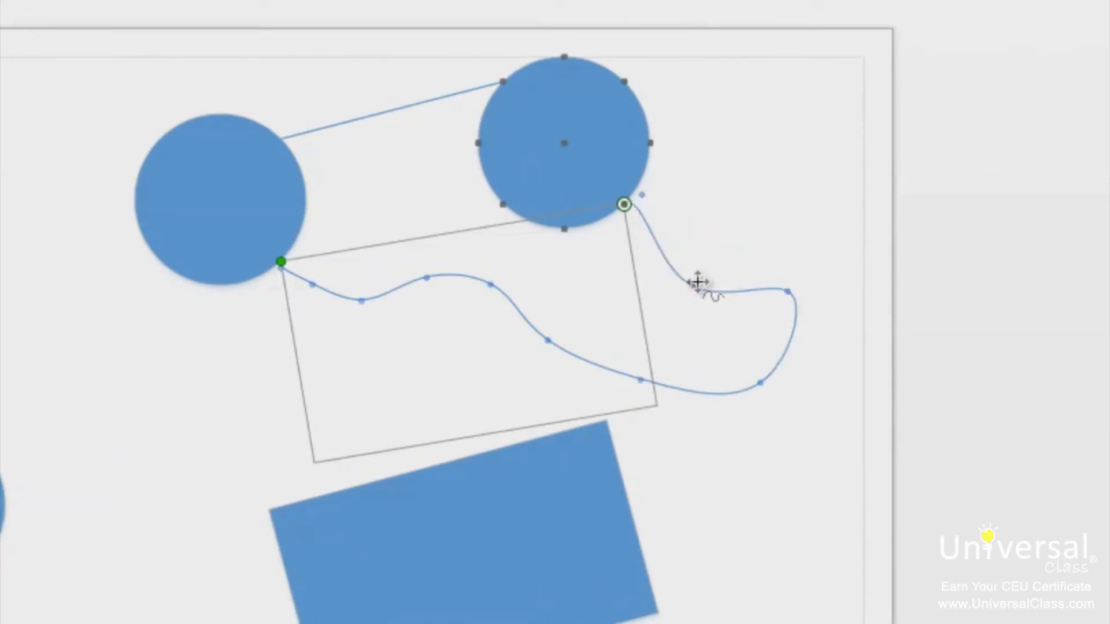
left_click(719, 435)
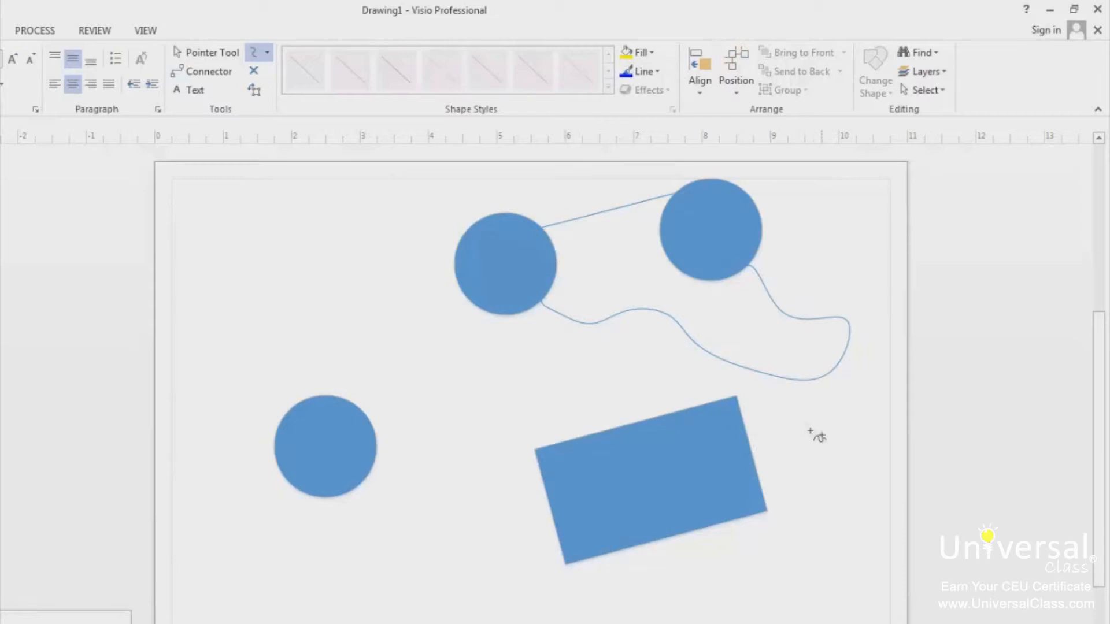
Step: Add a connector from the top point of the lower circle to the left point of the middle circle and deselect it
left_click(206, 81)
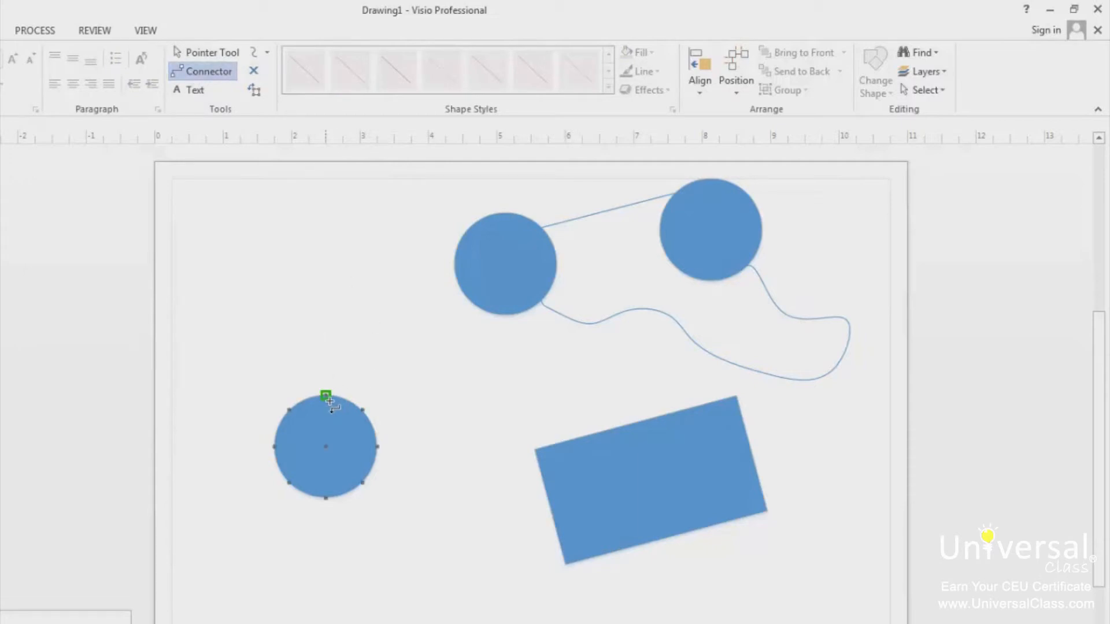
left_click_drag(330, 401, 453, 265)
left_click_drag(453, 265, 453, 265)
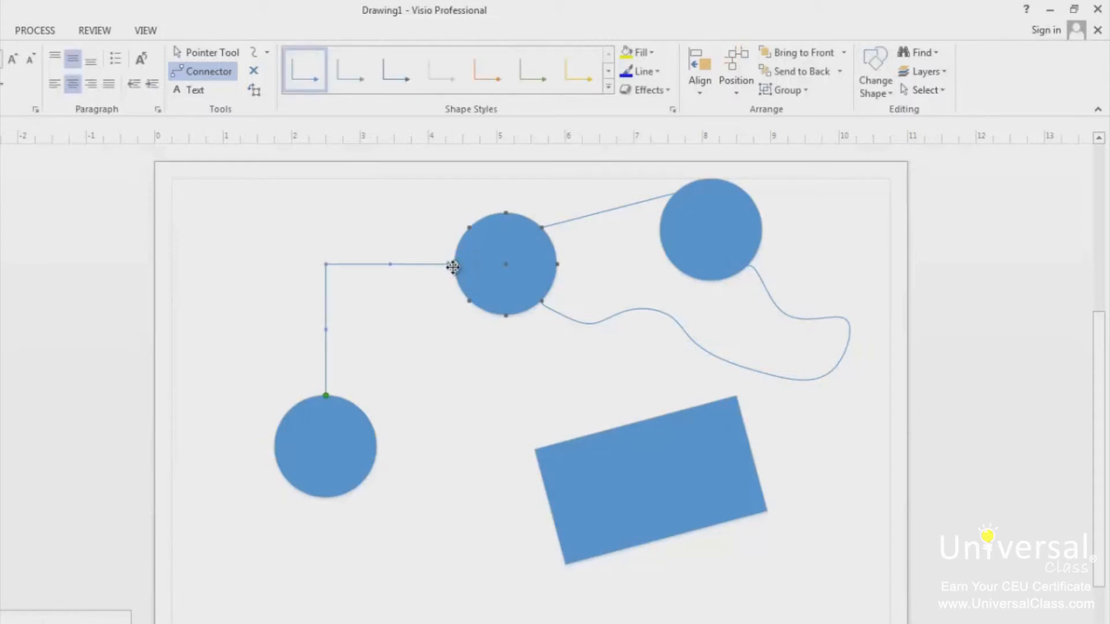
left_click(386, 356)
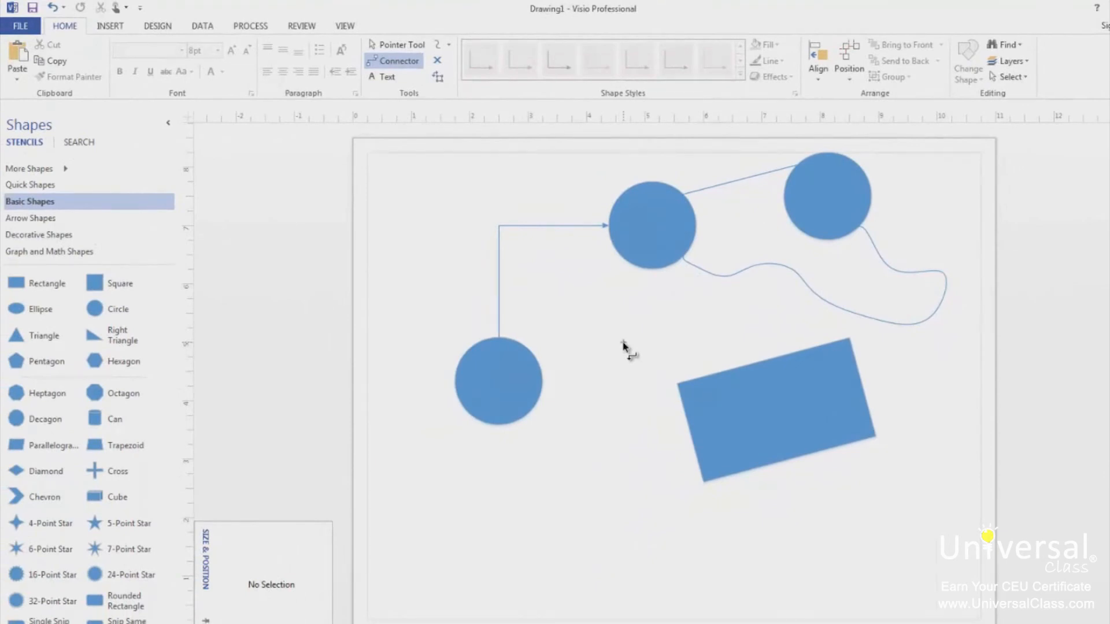
Step: Find the Flowchart templates and create a new Basic Flowchart drawing
left_click(20, 26)
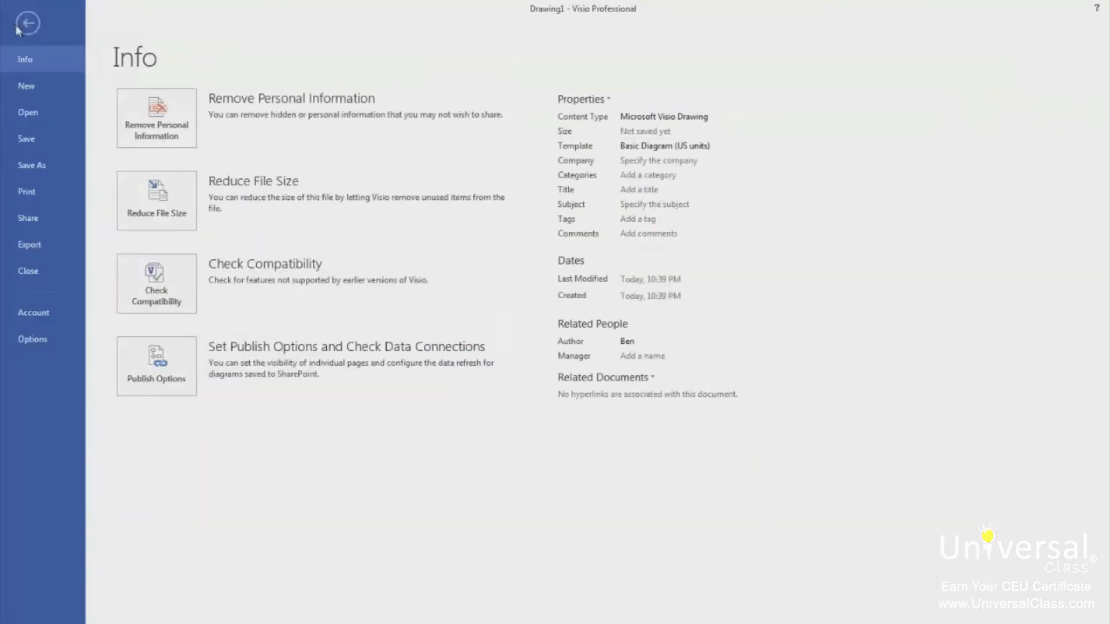
left_click(41, 92)
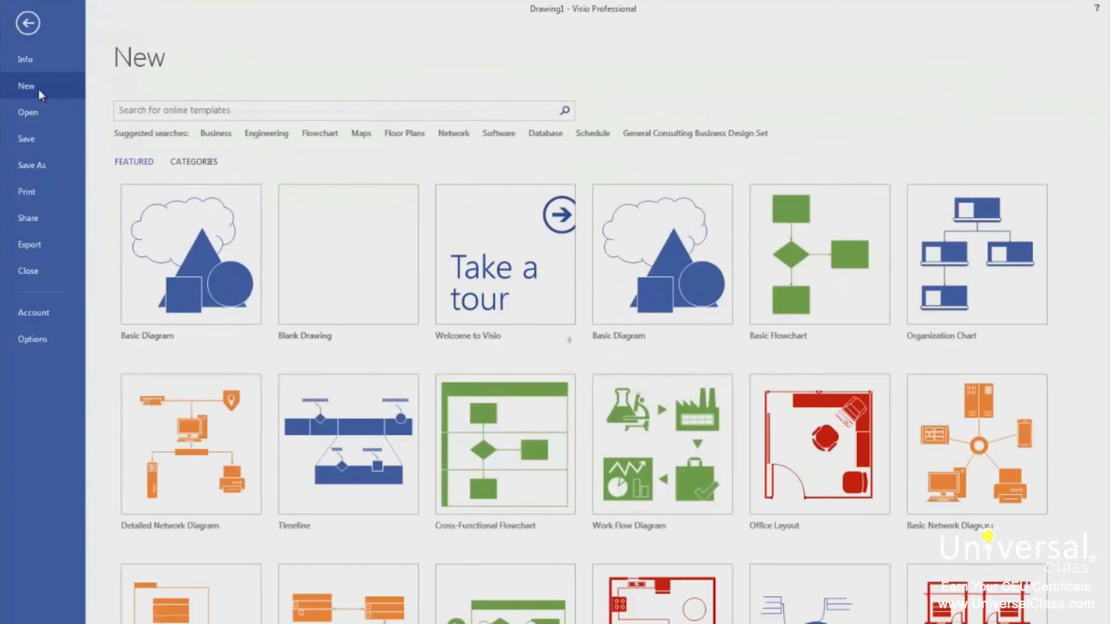
left_click(333, 137)
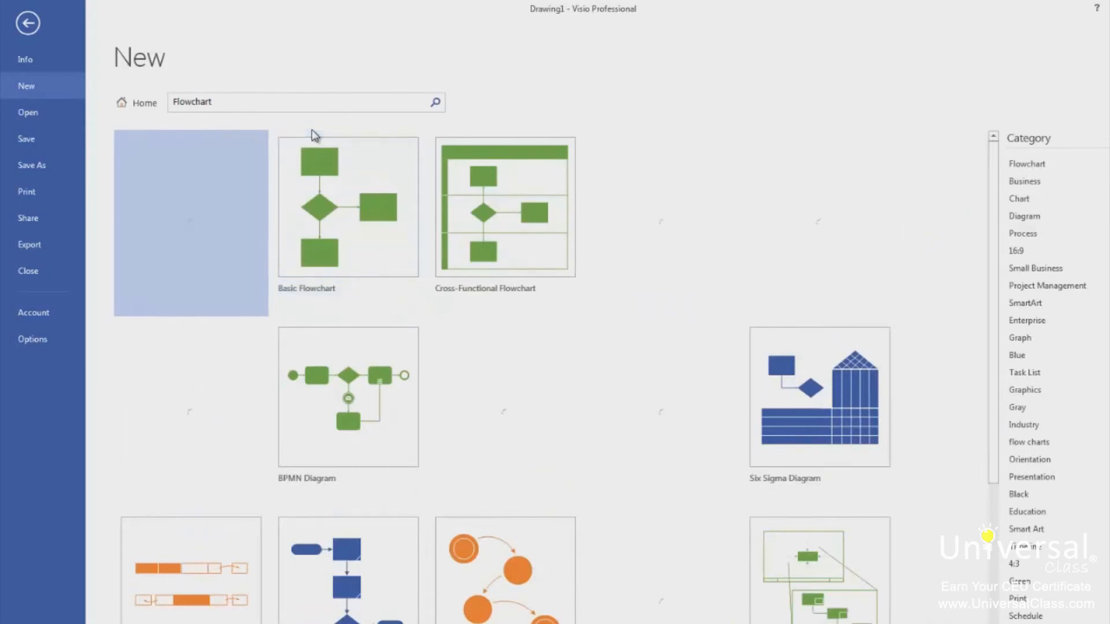
left_click(416, 236)
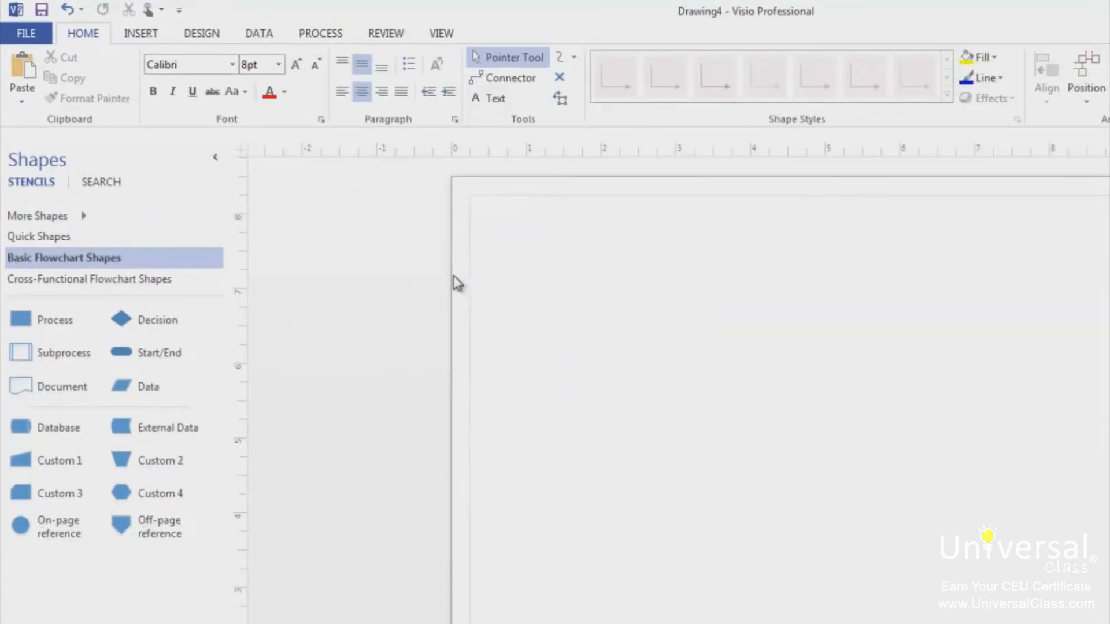
Step: Place a Start/End, a Process and a Decision shape in a vertical column centred at about 3.4 in on the horizontal ruler
left_click_drag(138, 353, 705, 309)
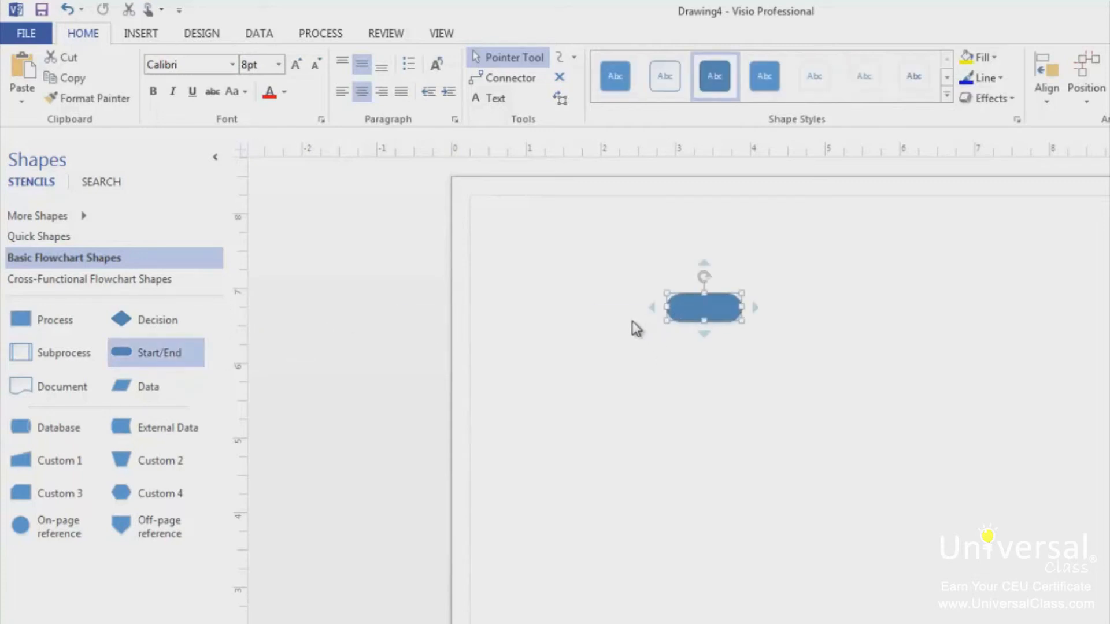
left_click_drag(58, 322, 699, 398)
left_click_drag(158, 319, 712, 516)
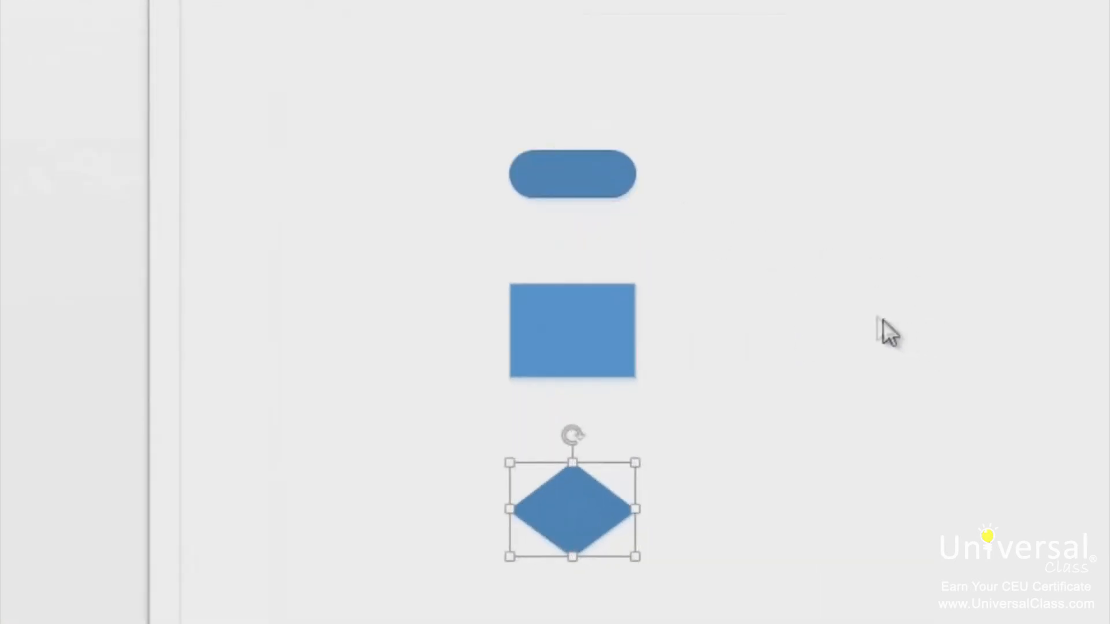
Step: Auto-connect the Start/End shape down to the Process shape and the Process shape down to the Decision shape, leaving nothing selected
mouse_move(572, 217)
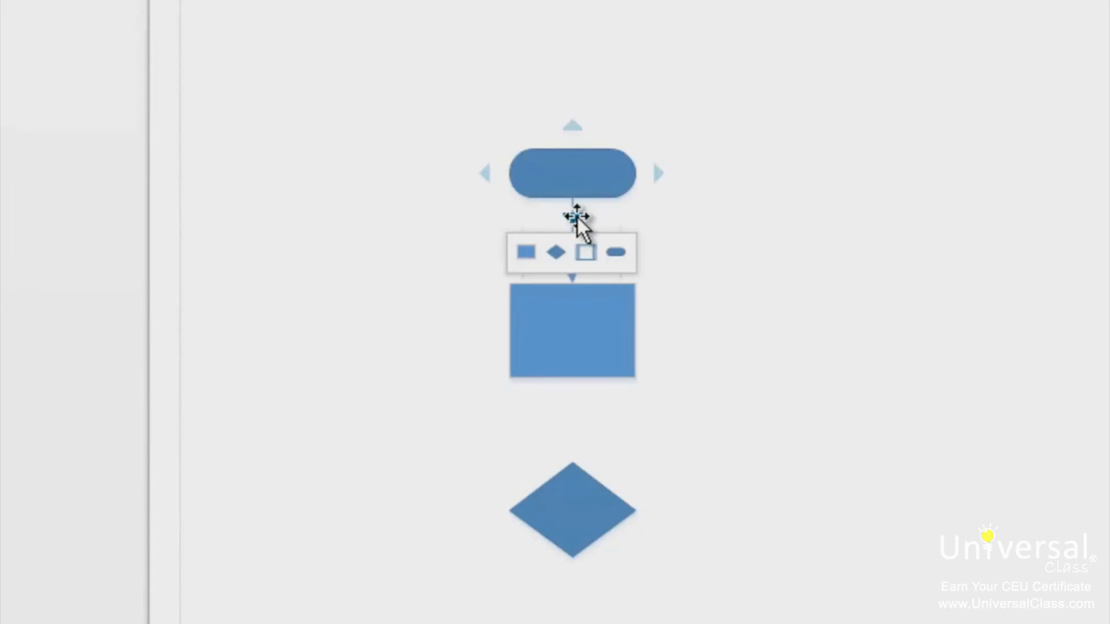
left_click(582, 218)
left_click(577, 219)
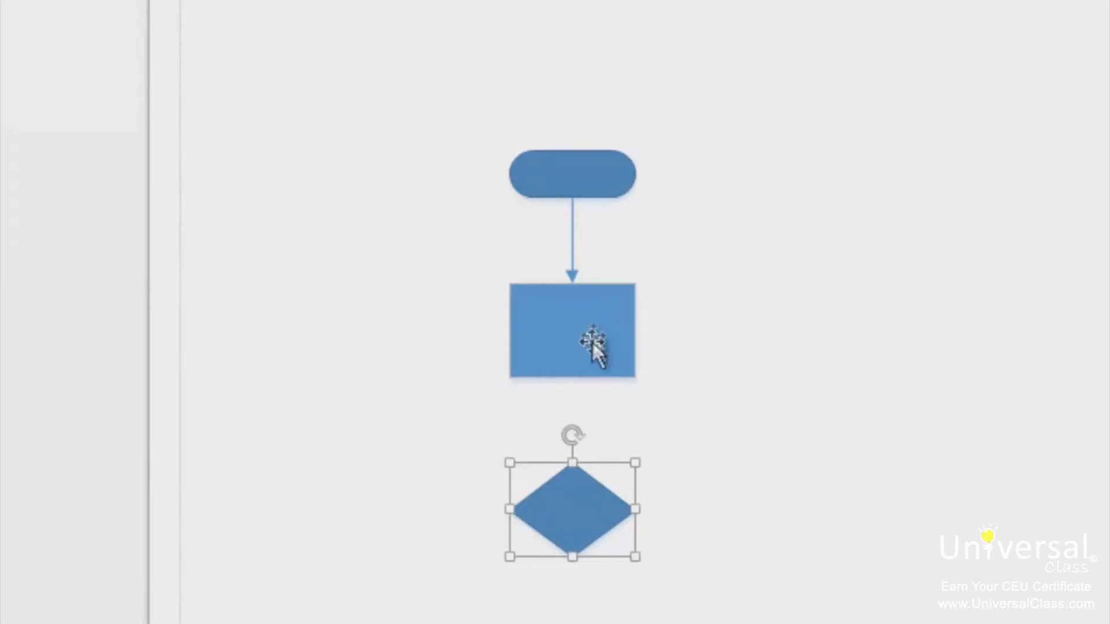
left_click(576, 398)
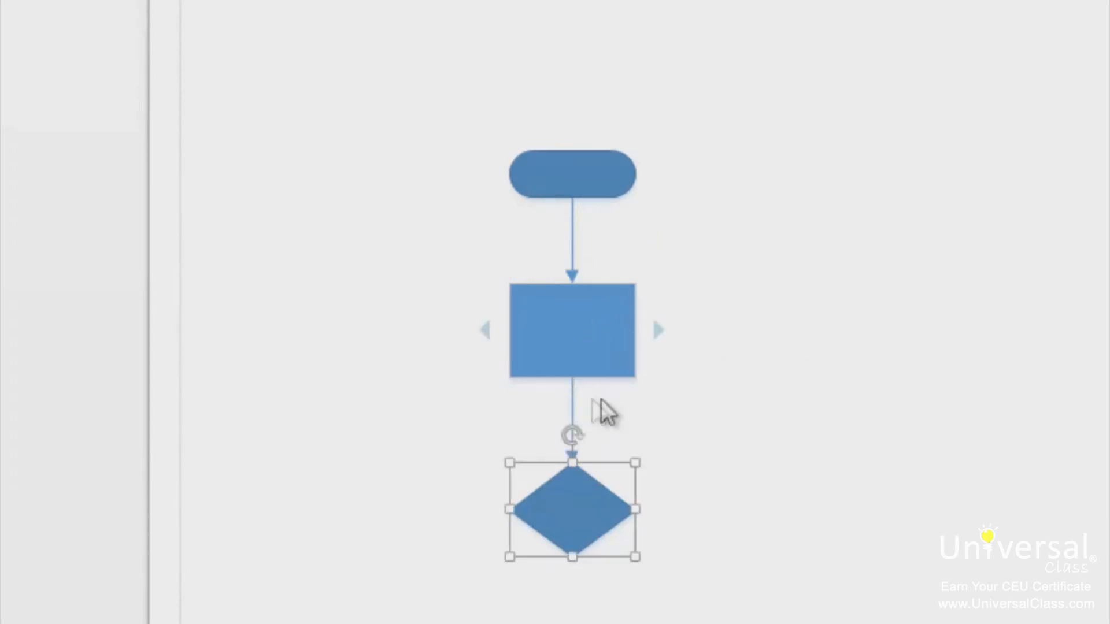
left_click(653, 395)
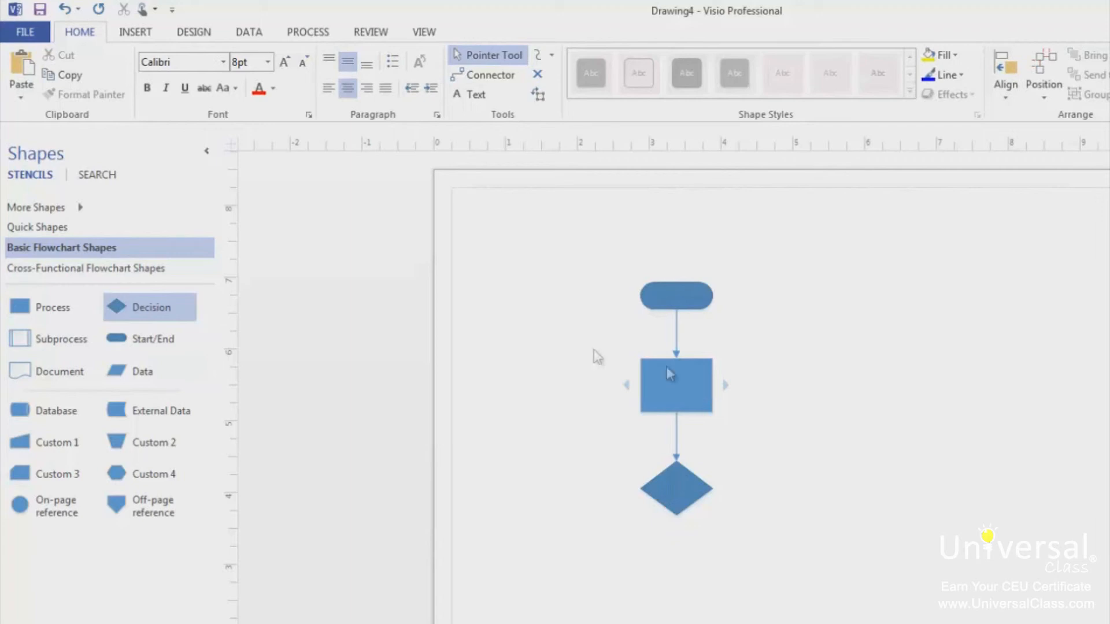
Step: Place a second Start/End shape at about X 1.6 in, Y 2.4 in, add an auto-connected Decision shape to its right, and deselect it
left_click(152, 339)
left_click_drag(197, 376, 552, 607)
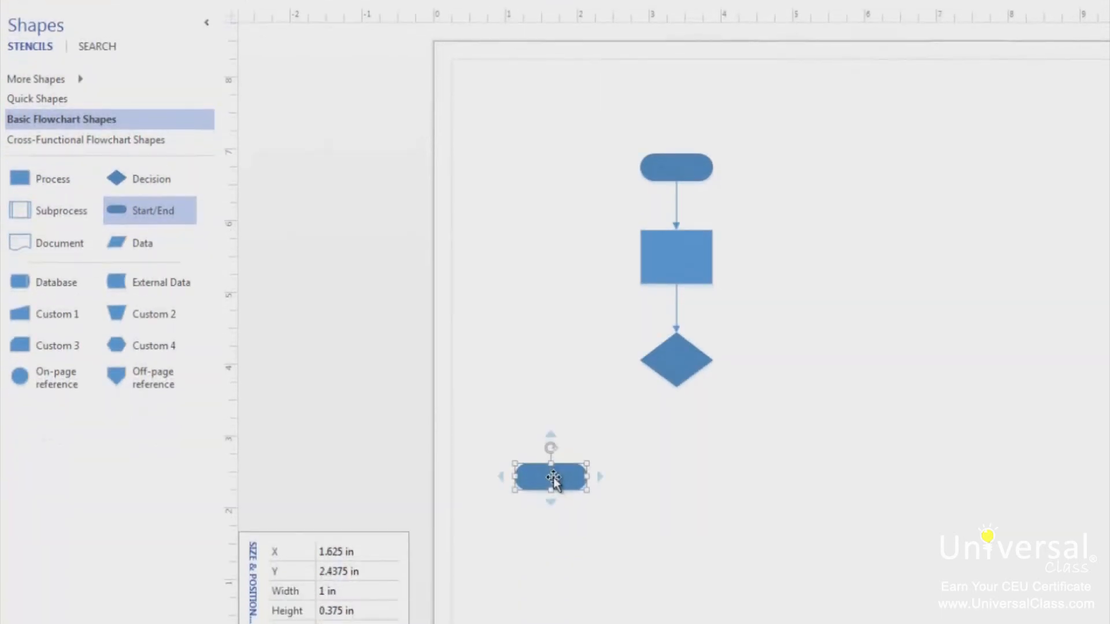
mouse_move(600, 477)
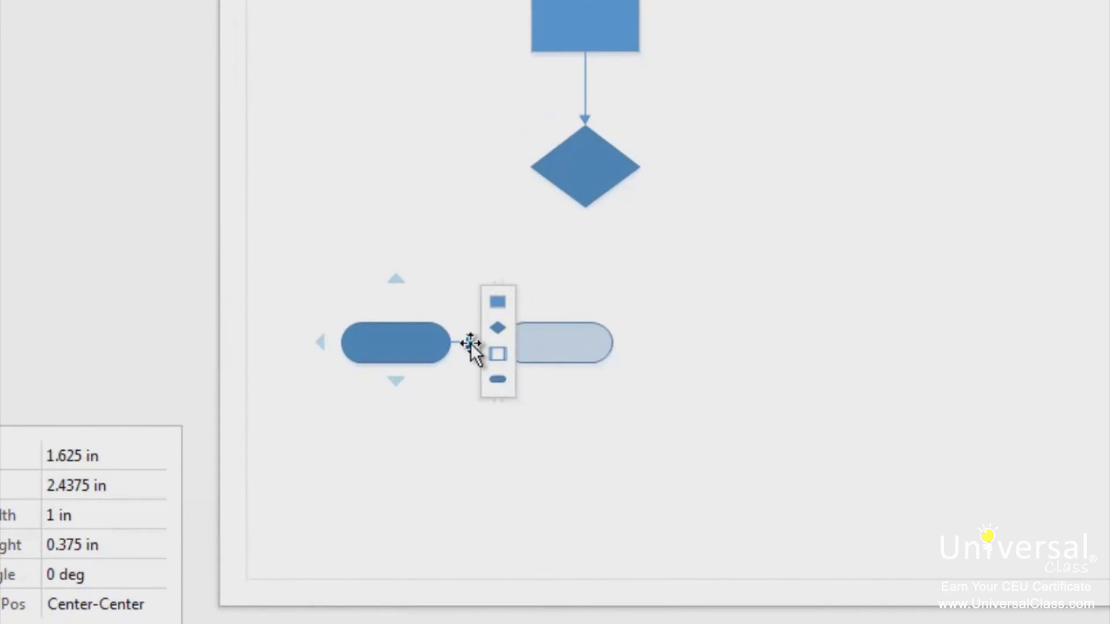
left_click(497, 327)
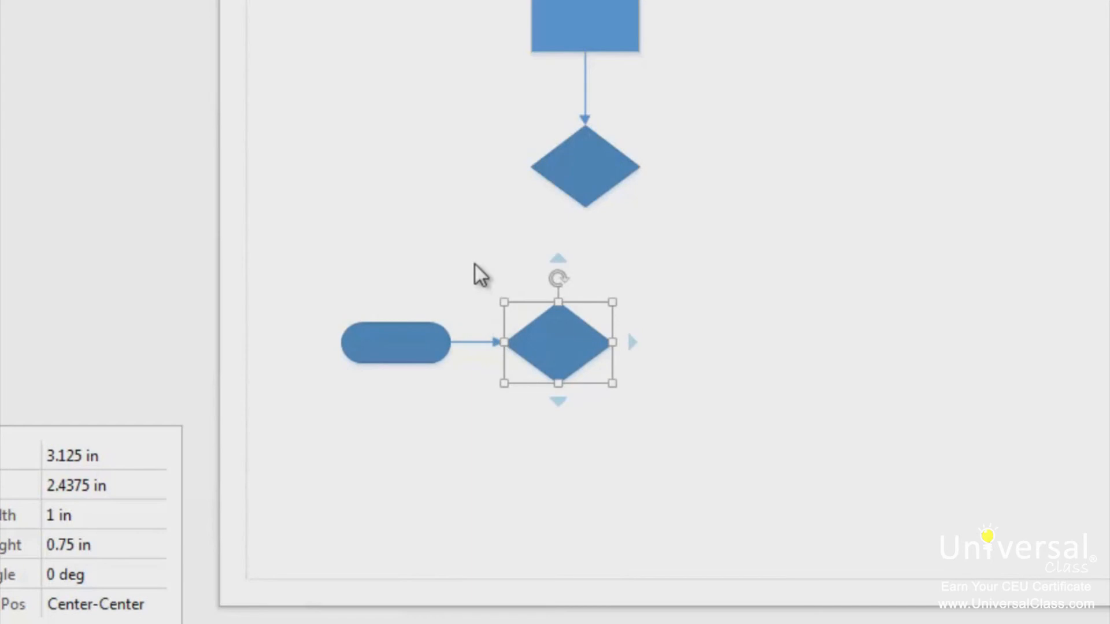
left_click(928, 324)
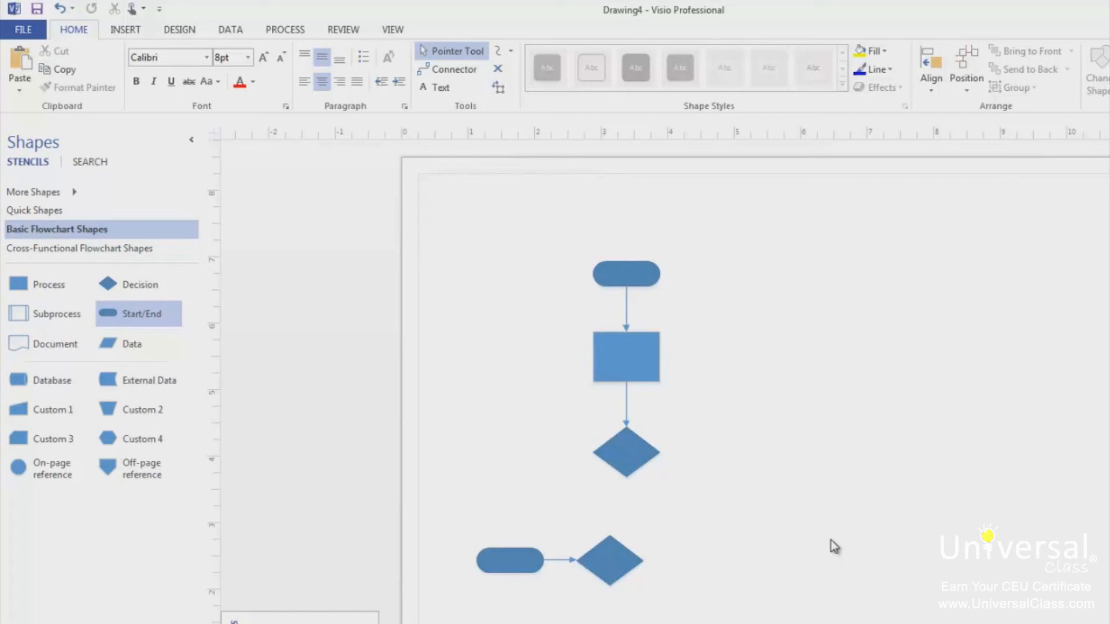
Step: Insert a Subprocess shape into the connector between the upper Start/End and Process shapes, and delete that shape again
left_click(57, 316)
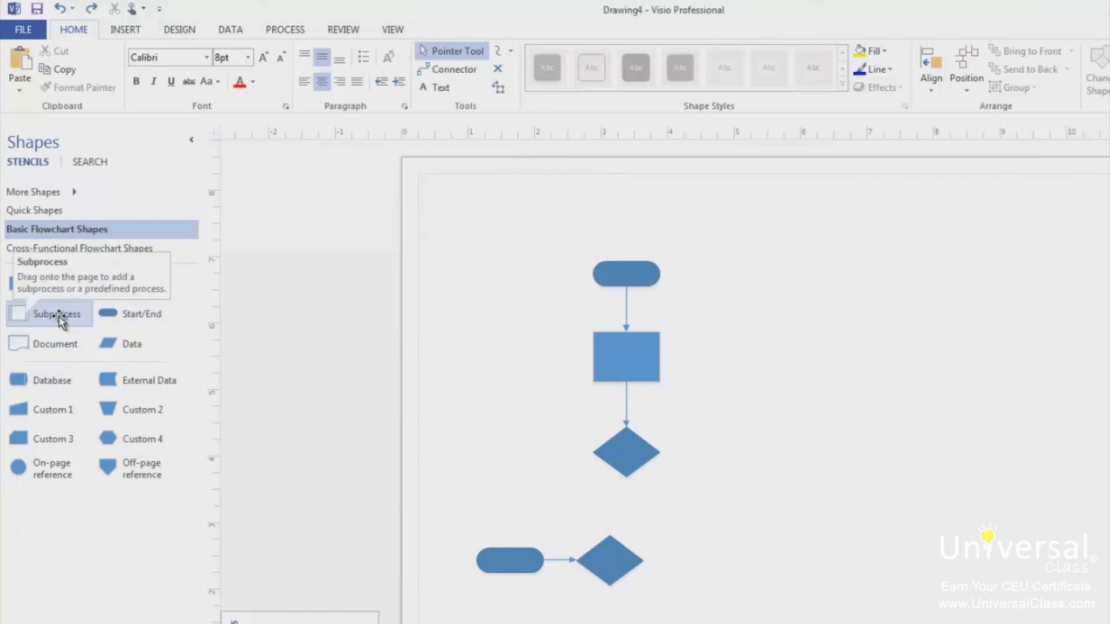
left_click_drag(58, 316, 637, 320)
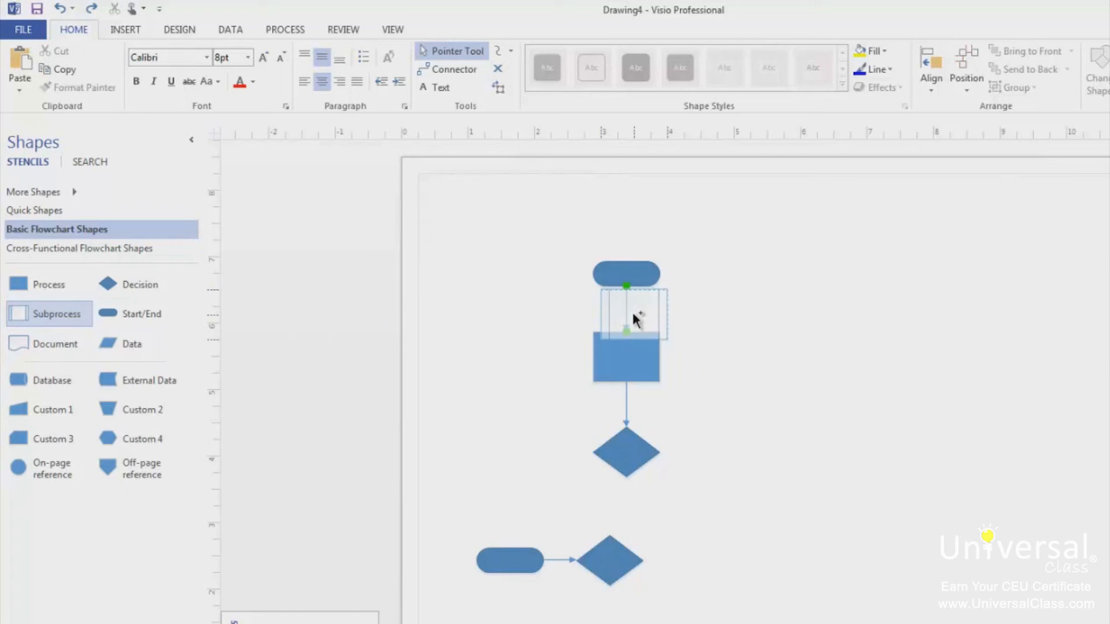
left_click_drag(633, 314, 633, 314)
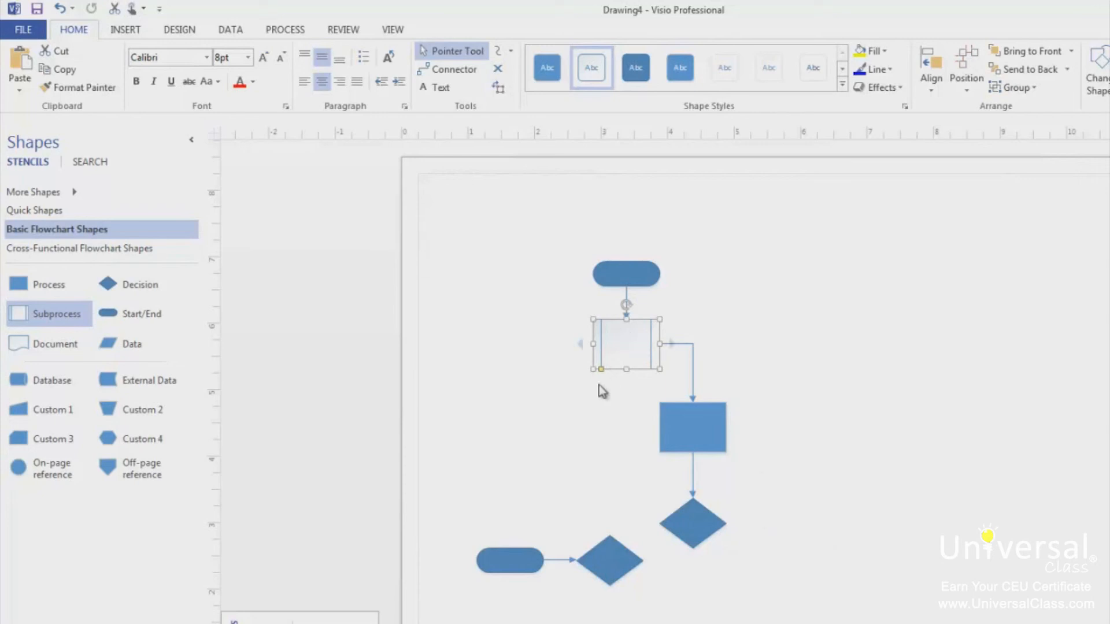
key("Delete")
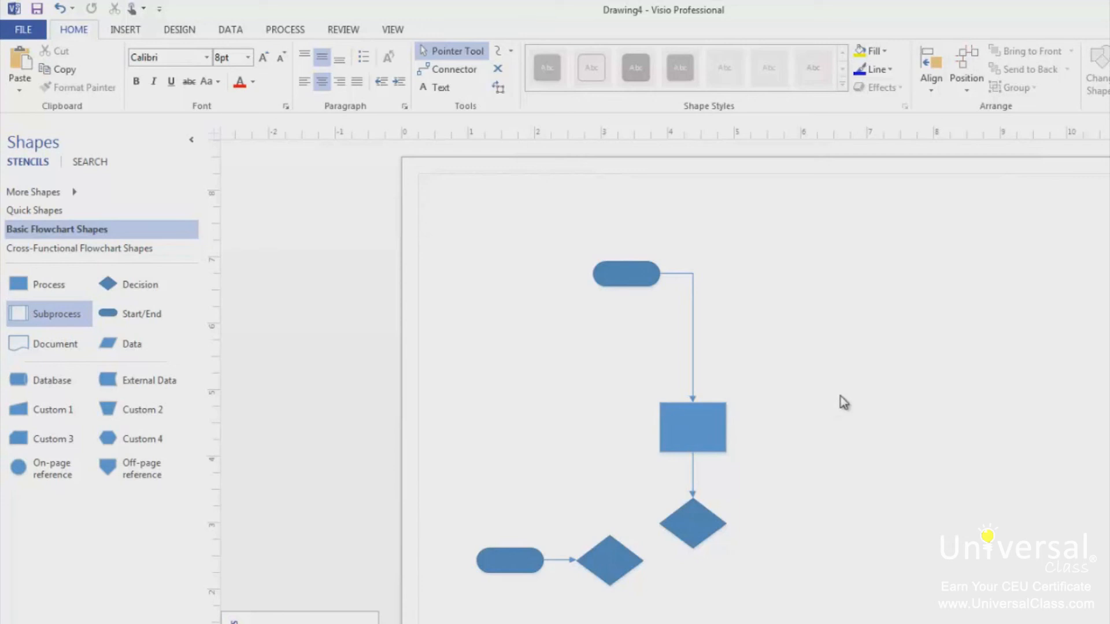
Step: Create a new drawing from the Directional Map template, found through the suggested Maps template search
left_click(23, 30)
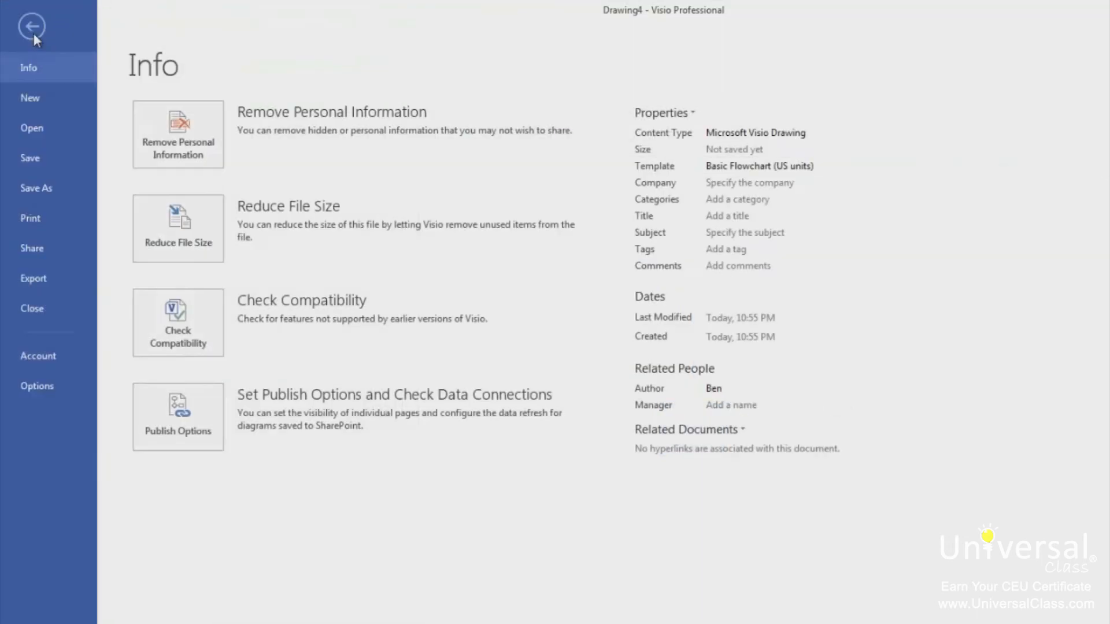
left_click(50, 102)
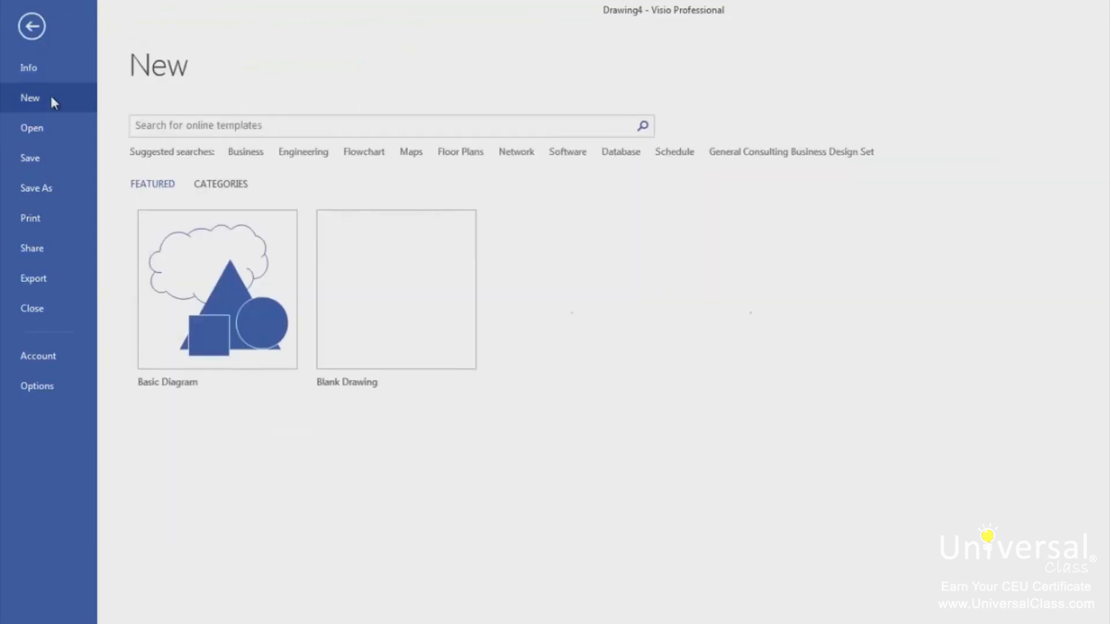
left_click(411, 151)
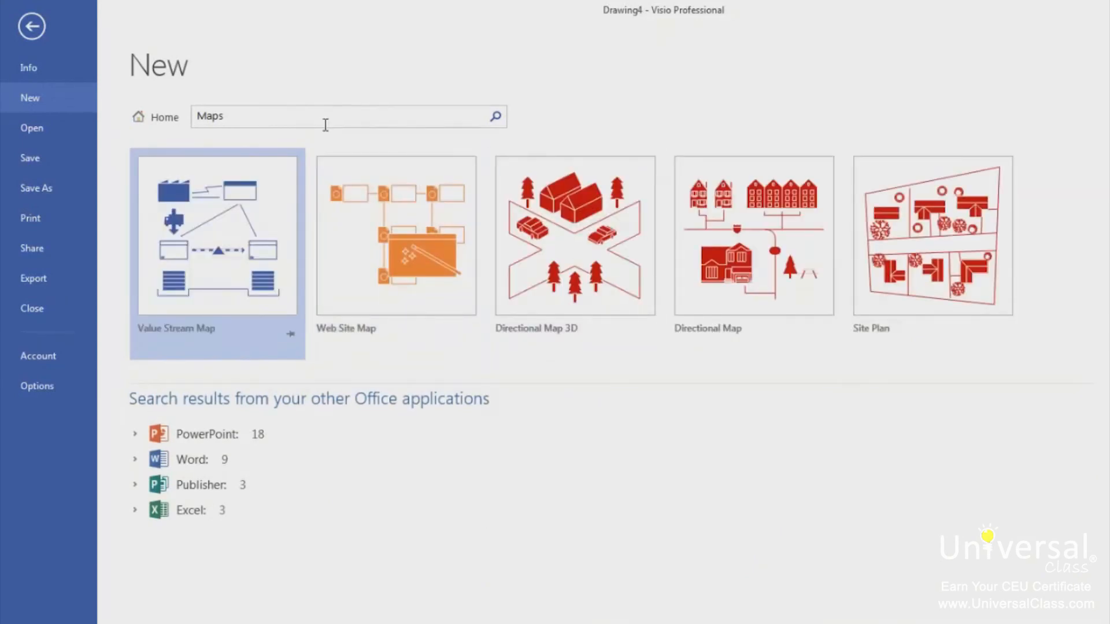
left_click(738, 273)
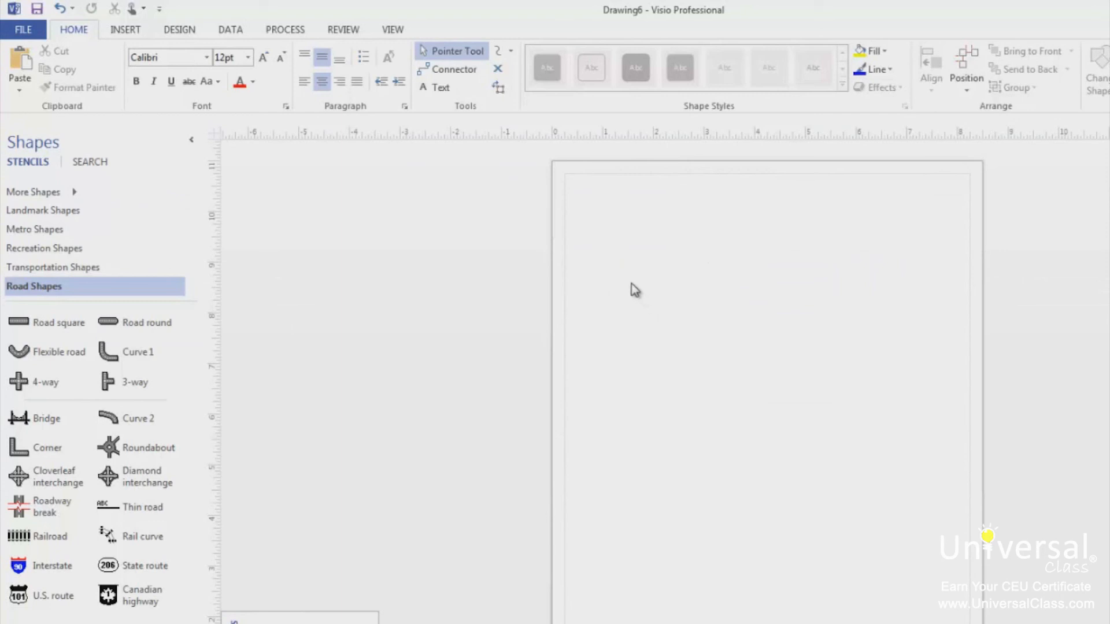
Step: Place a 3-way road shape at about X 4.2 in, Y 5.6 in and, with the Line tool active, set its line colour to standard red
left_click_drag(154, 378, 776, 444)
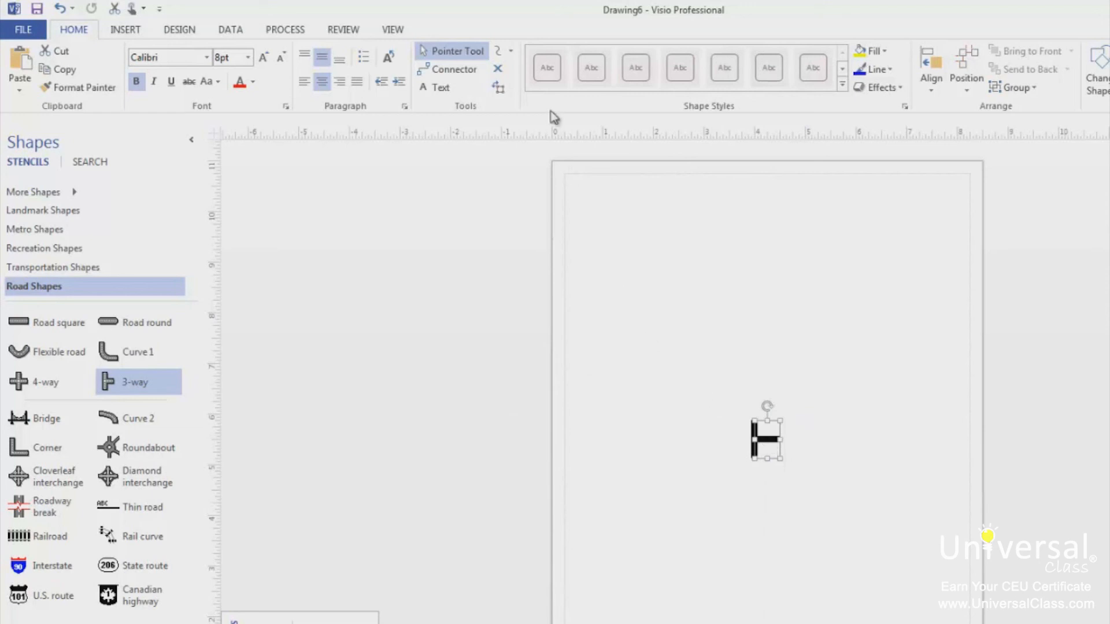
left_click(511, 51)
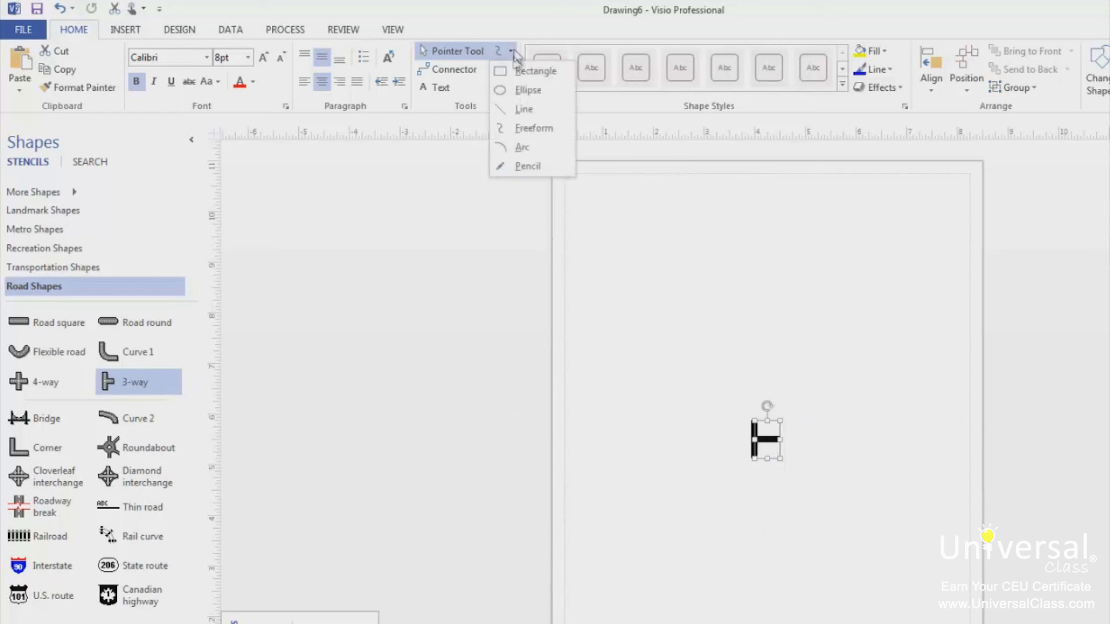
left_click(524, 109)
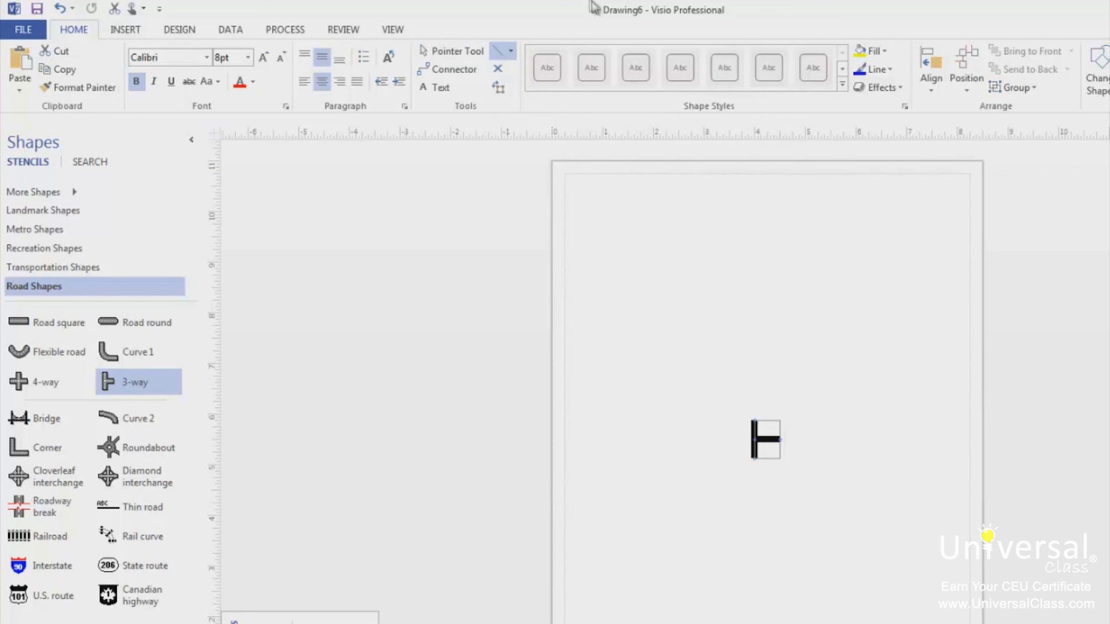
left_click(896, 74)
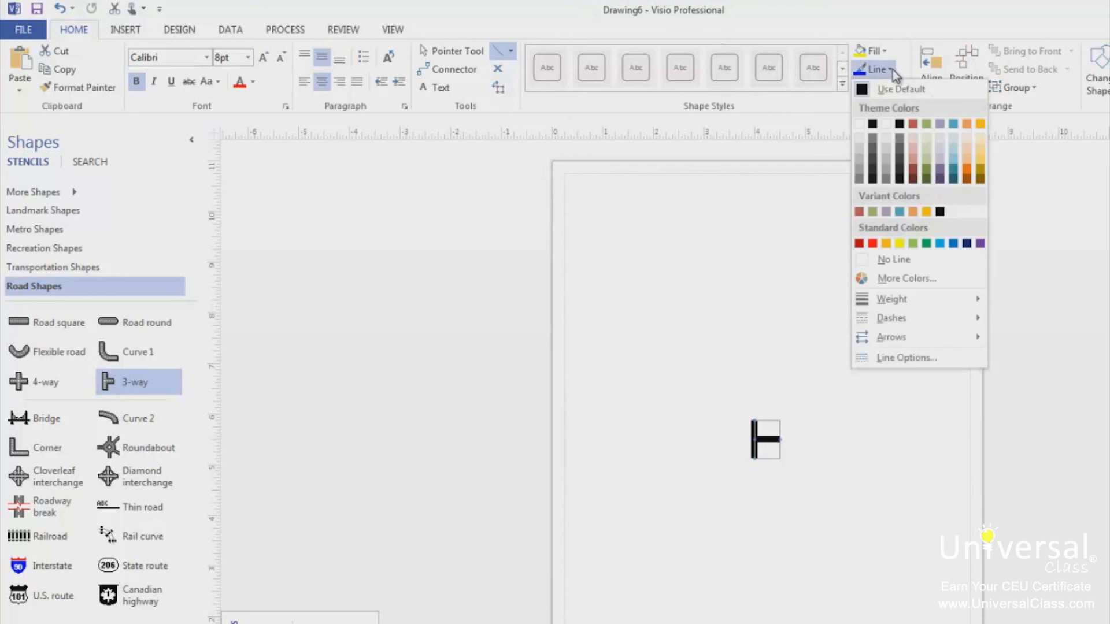
left_click(872, 243)
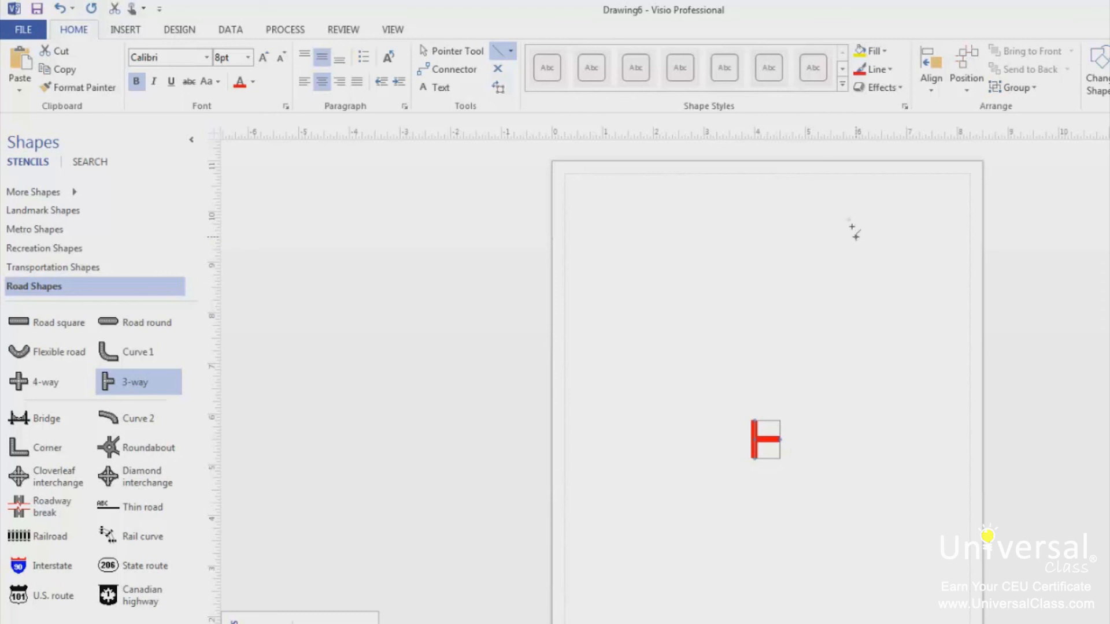
Step: Join a Road square to the 3-way road's right arm and a Curve 1 with another Road square to its lower end, leaving nothing selected
left_click_drag(51, 327, 838, 439)
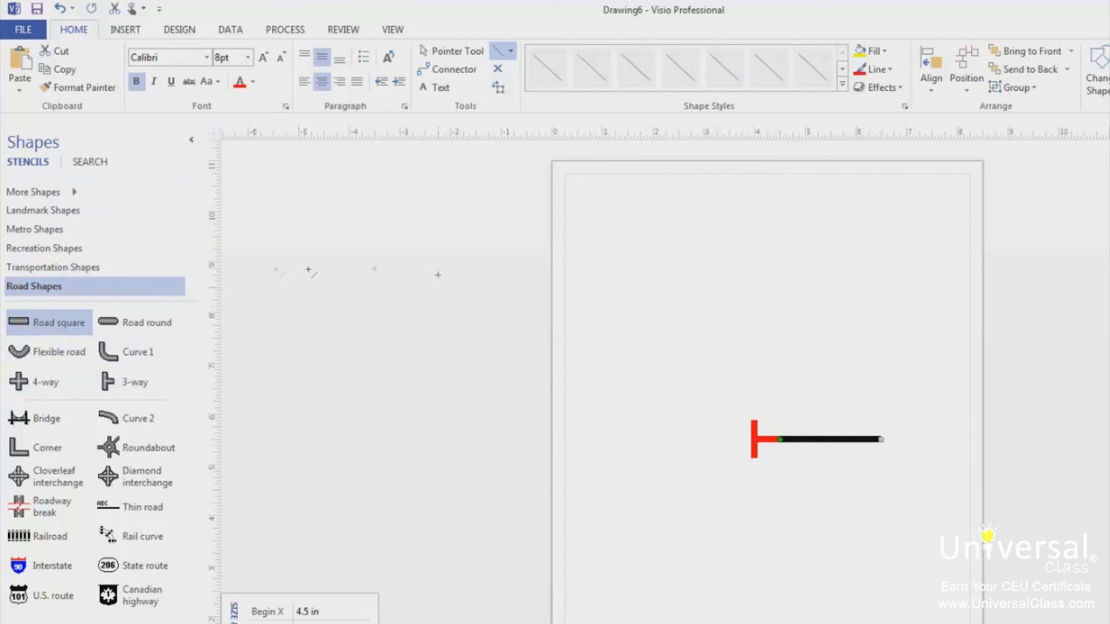
left_click_drag(124, 361, 772, 479)
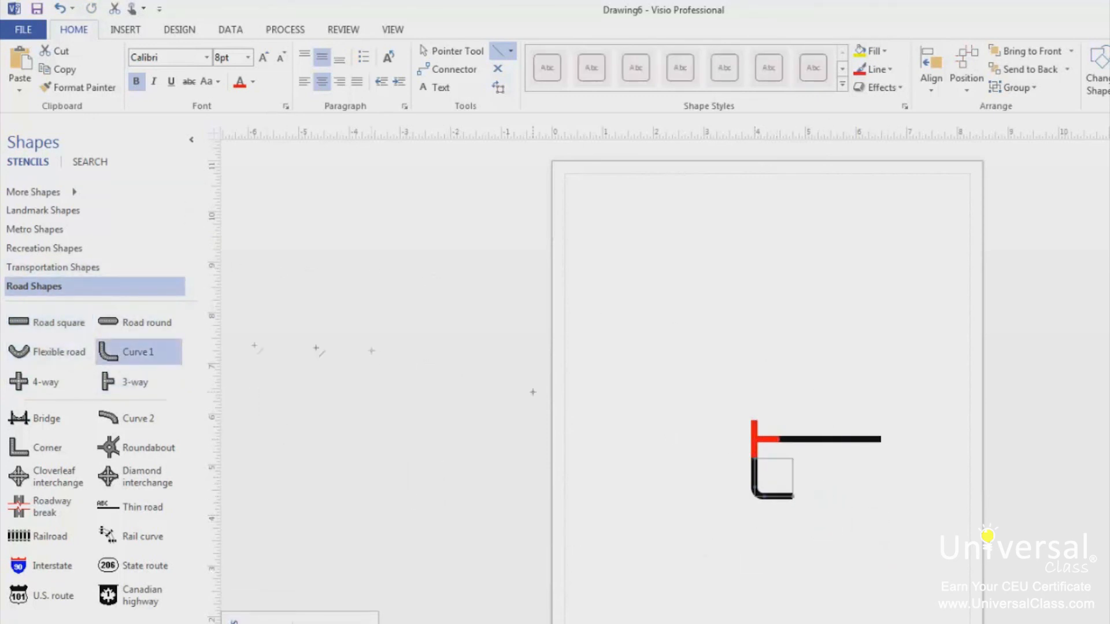
left_click_drag(51, 322, 849, 497)
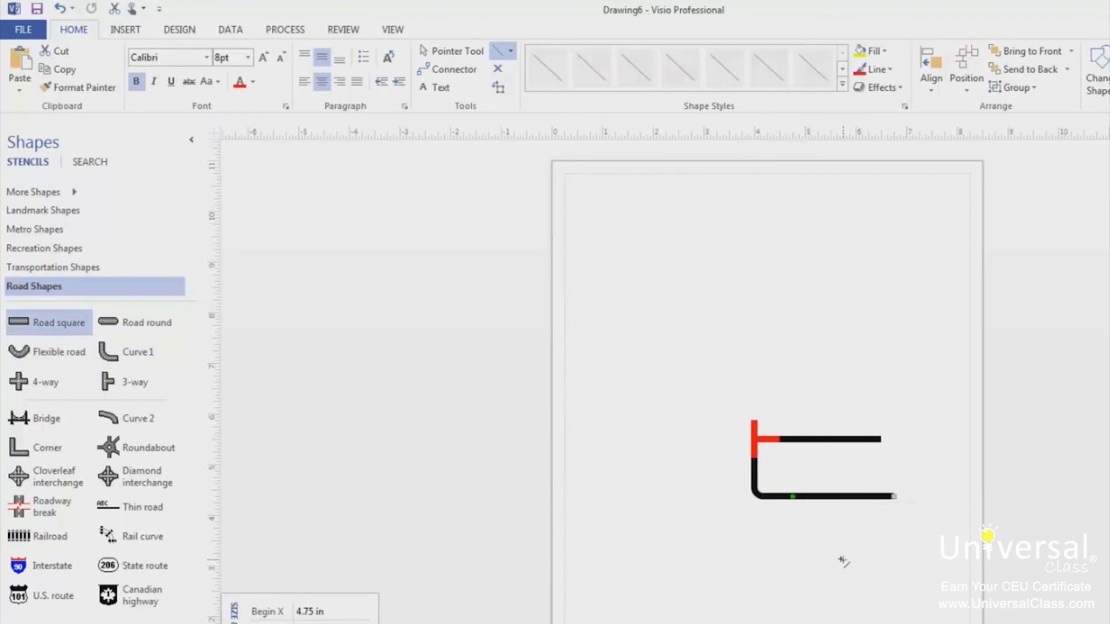
left_click(825, 567)
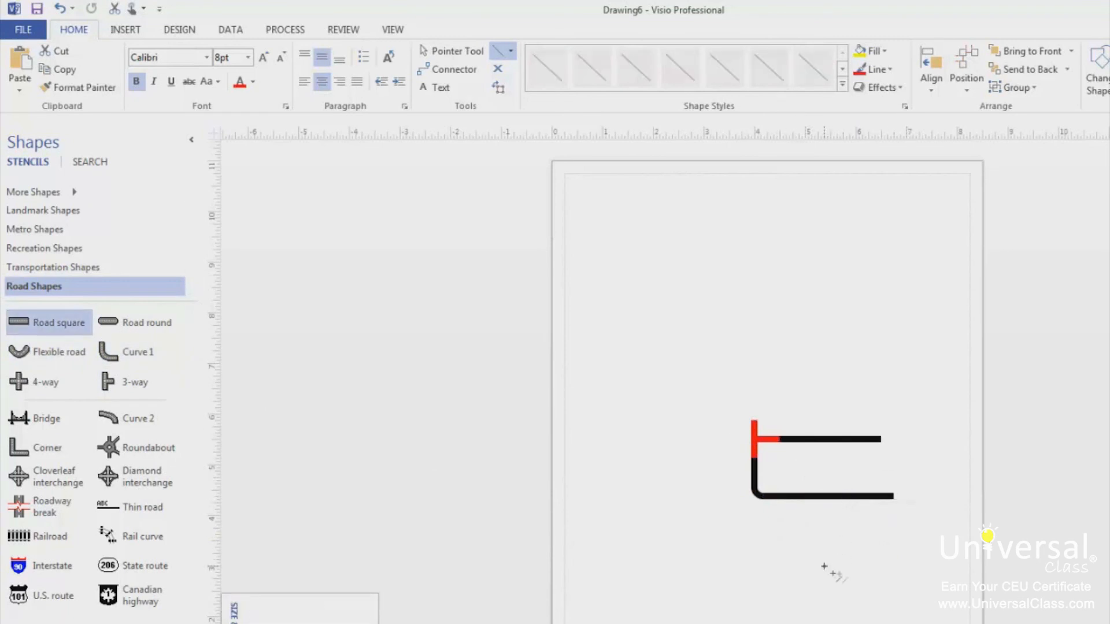
Step: Place a Gas station landmark just above the upper horizontal road and change it into a Barn shape
left_click(58, 214)
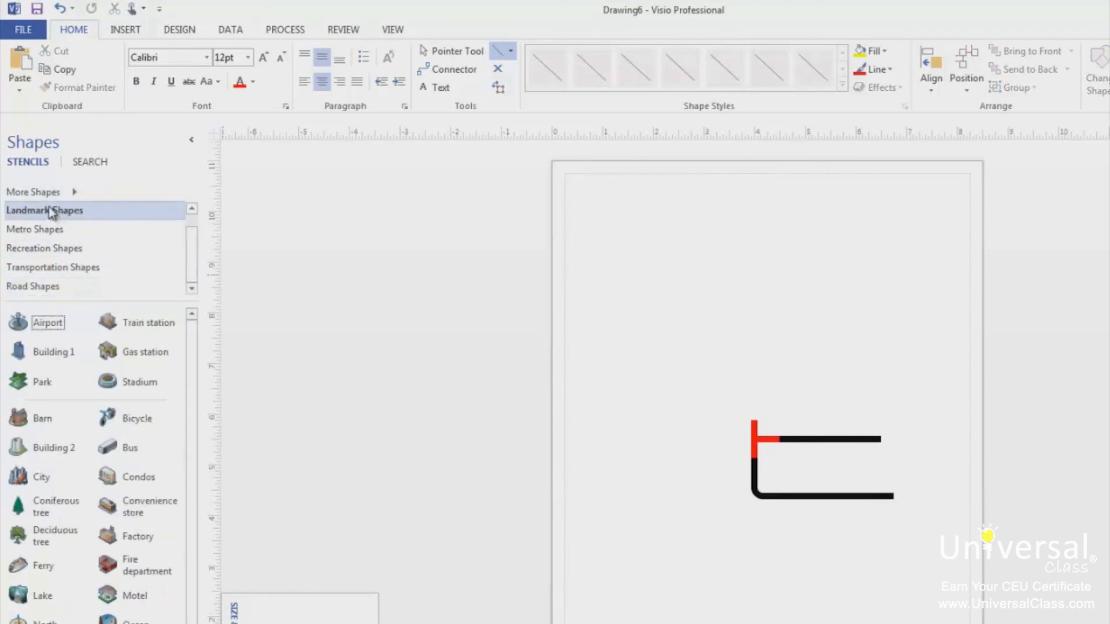
left_click_drag(121, 355, 802, 411)
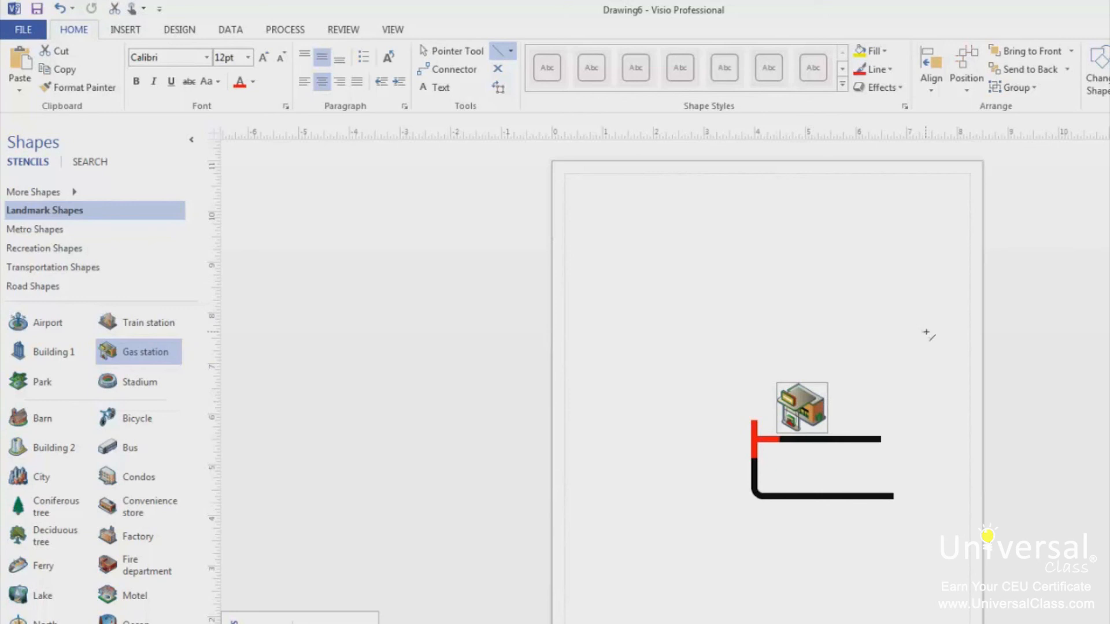
left_click(1094, 81)
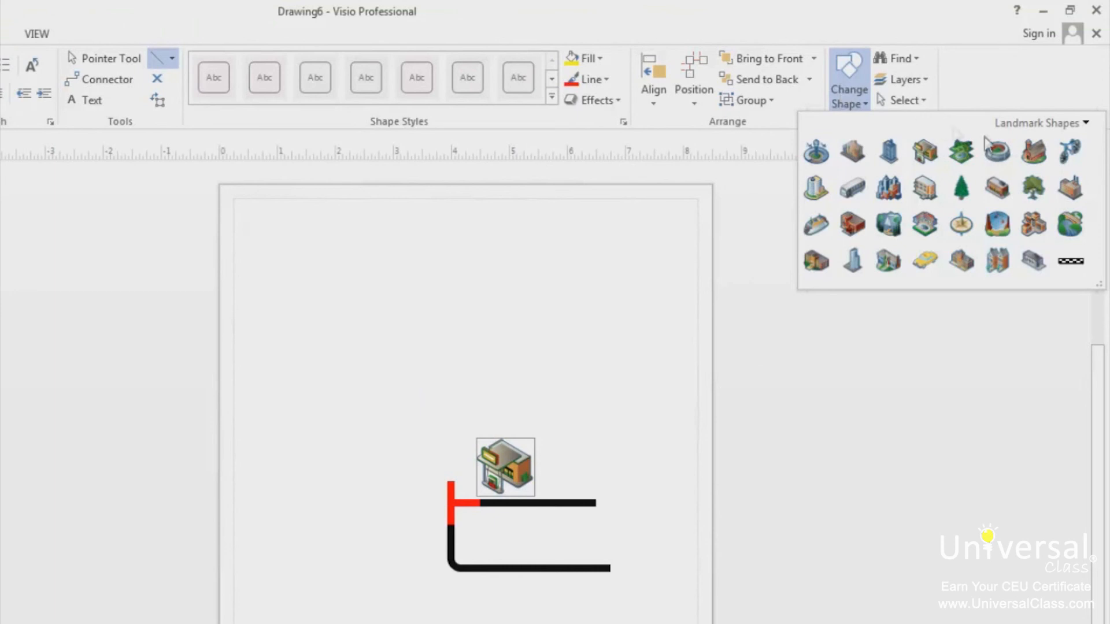
left_click(1033, 152)
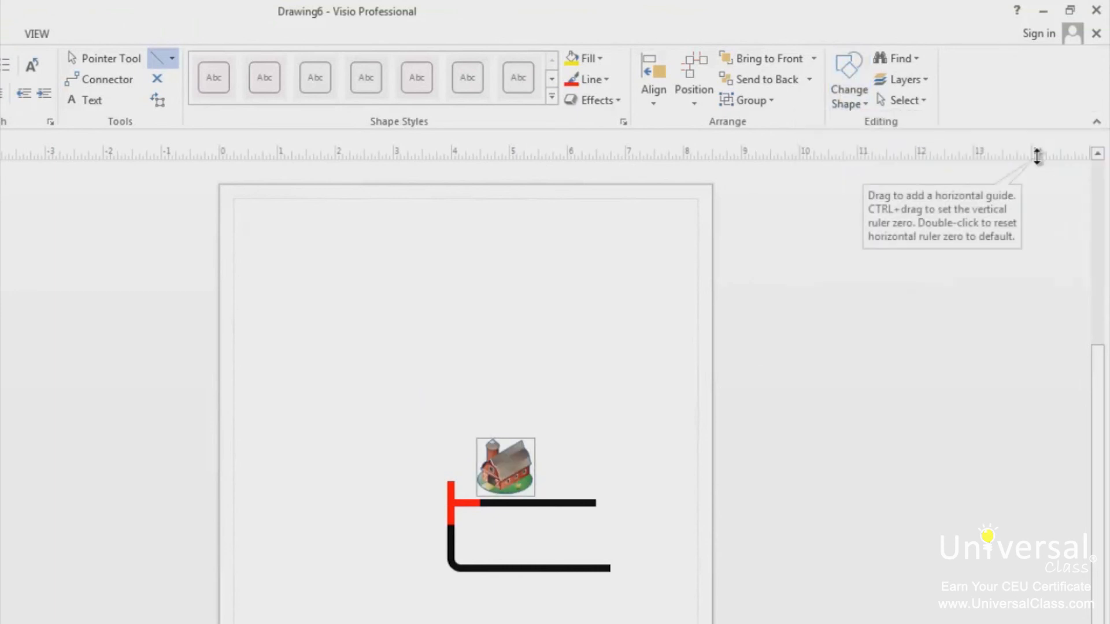